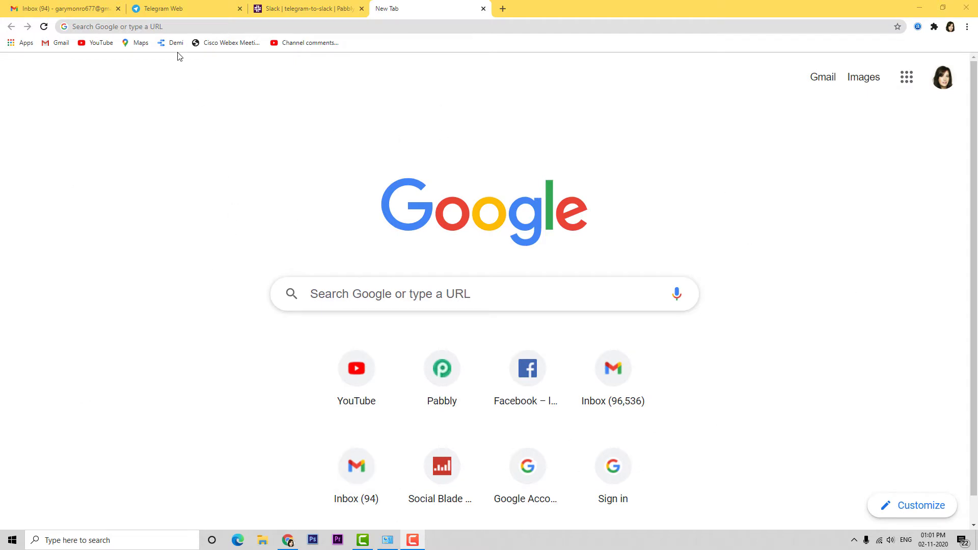
# Go to pabbly.com and open the product page for Connect
pyautogui.click(167, 26)
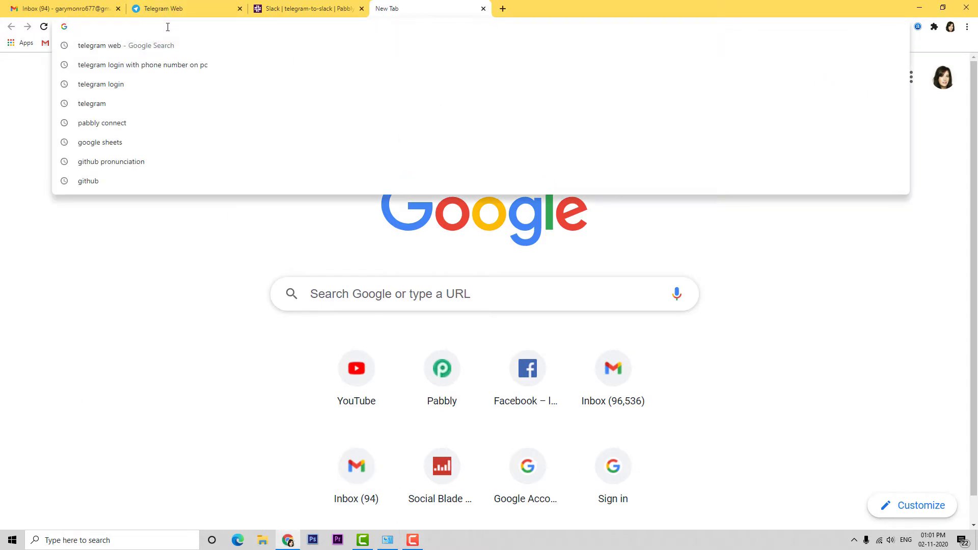
pyautogui.write('pabbly.com')
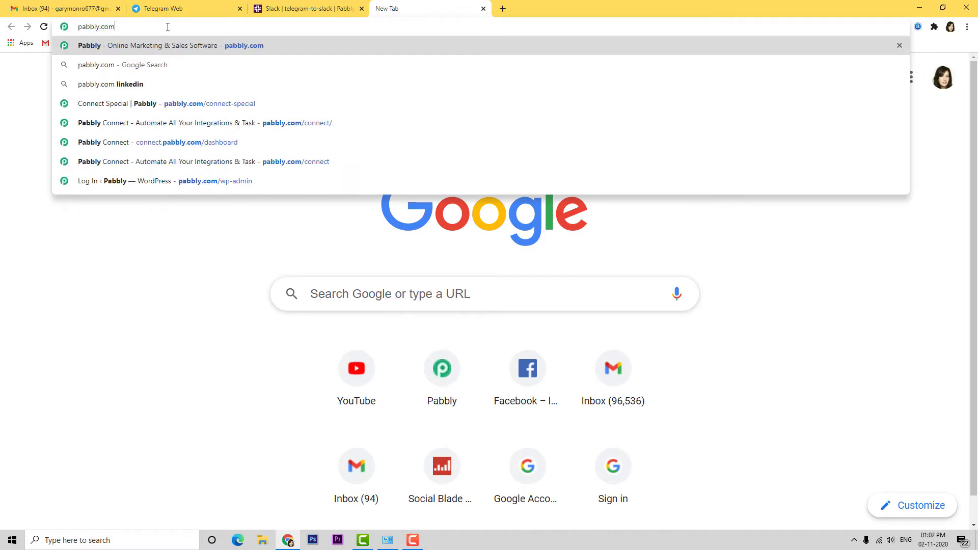
pyautogui.press('Return')
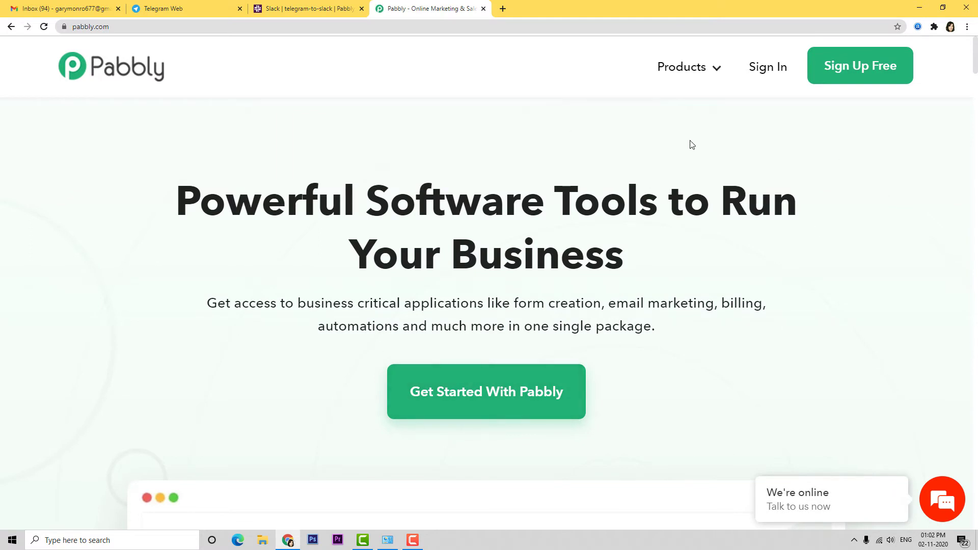
pyautogui.moveTo(662, 68)
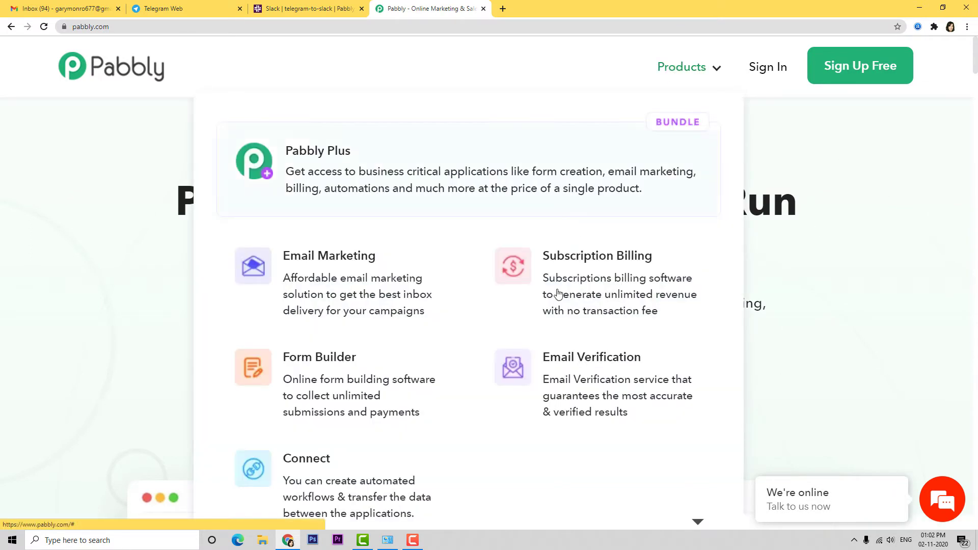
pyautogui.click(325, 468)
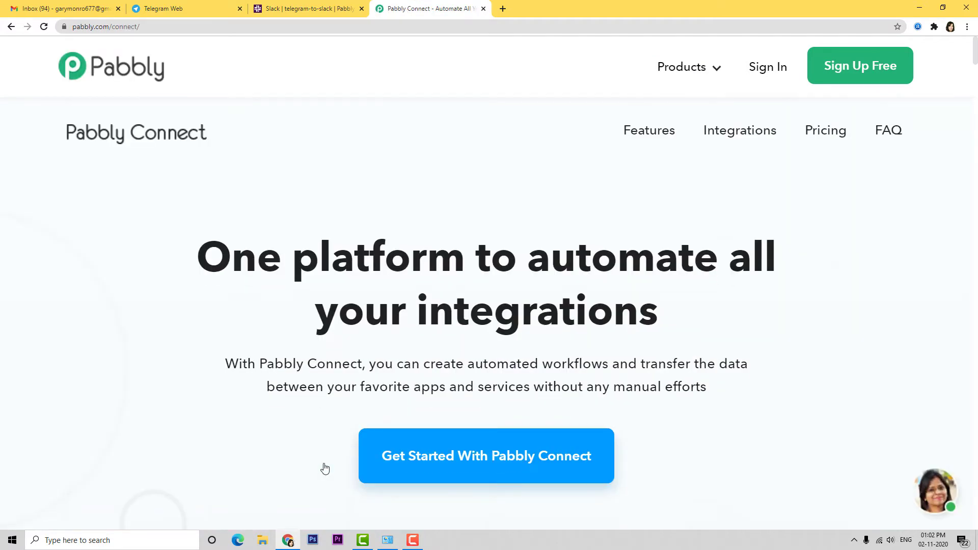
# Sign in to the Pabbly account and access the Connect application
pyautogui.click(766, 72)
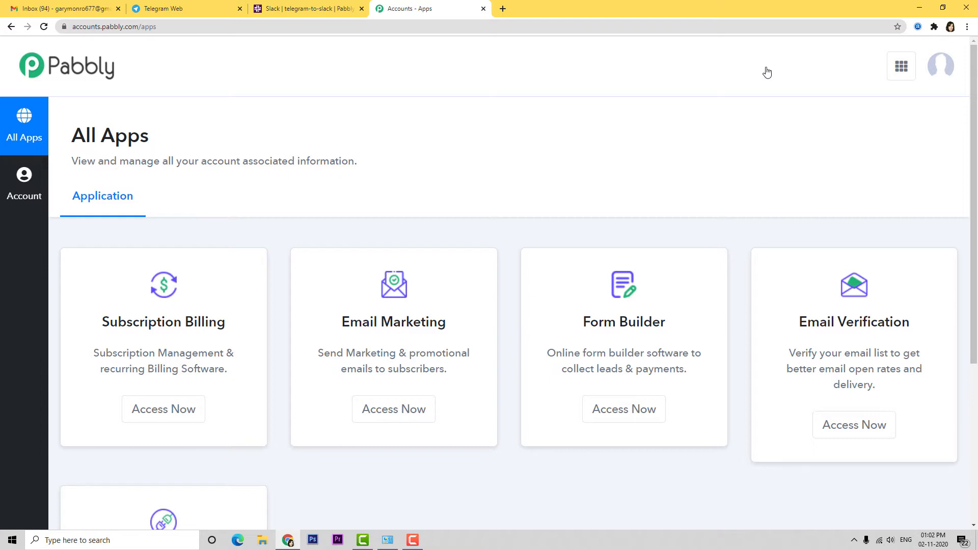
pyautogui.scroll(-5, 695, 192)
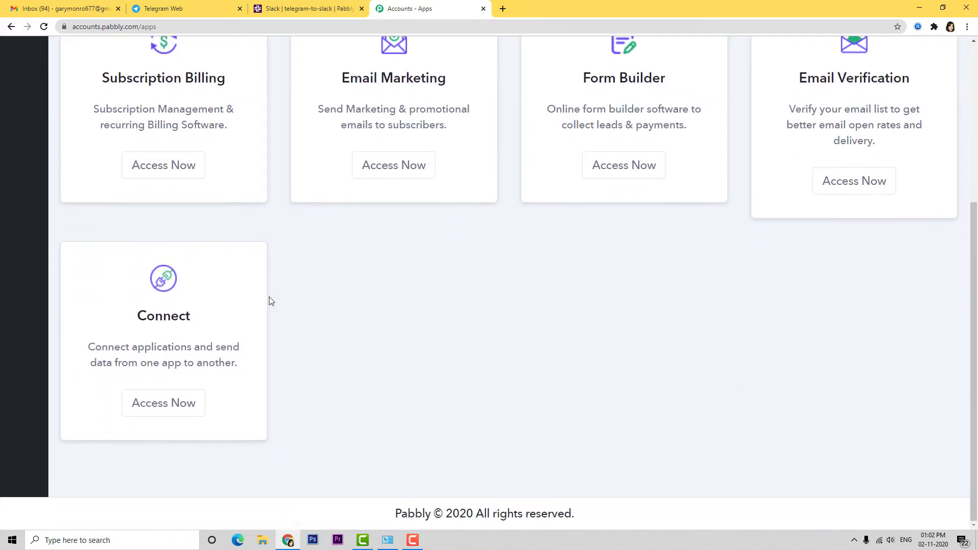
pyautogui.click(176, 414)
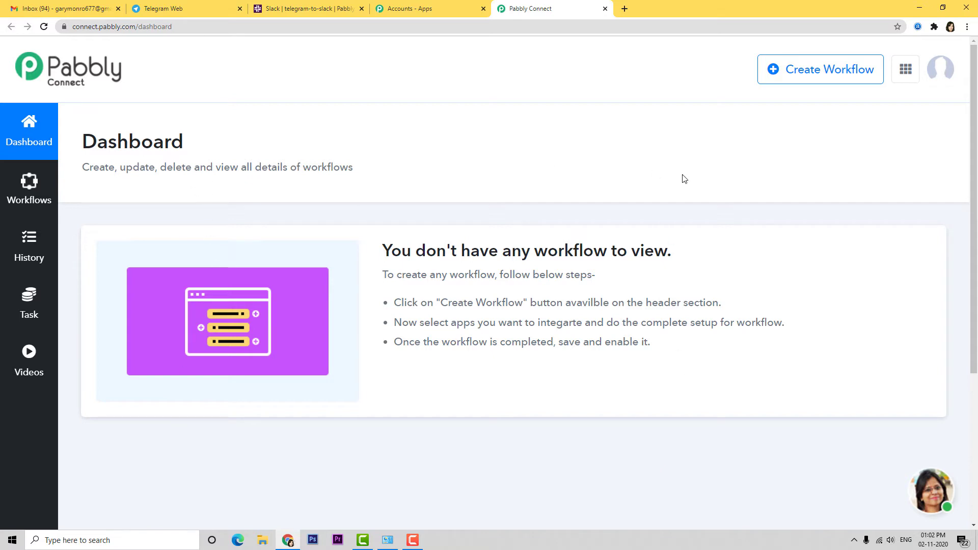
# Create a new workflow named "Telegram to Slack"
pyautogui.click(828, 75)
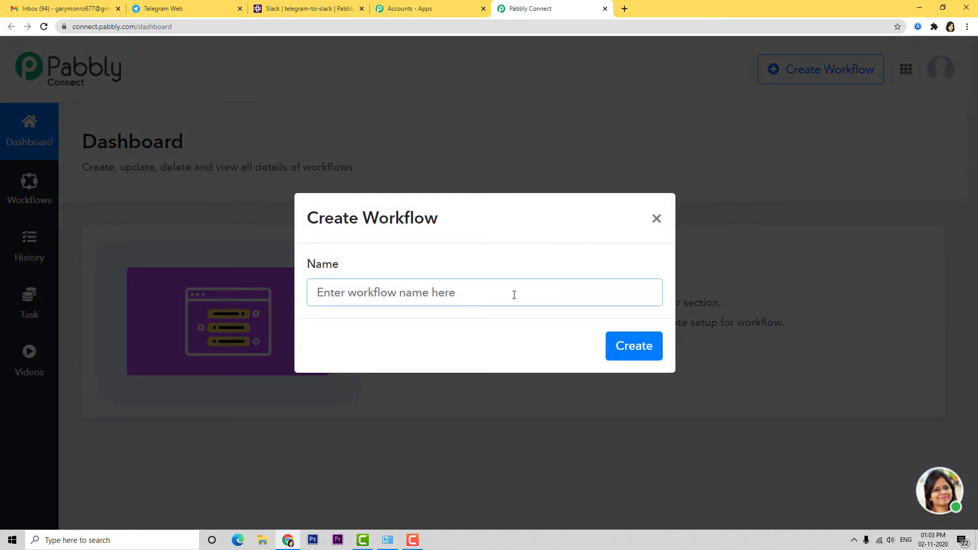
pyautogui.write('Telegram ')
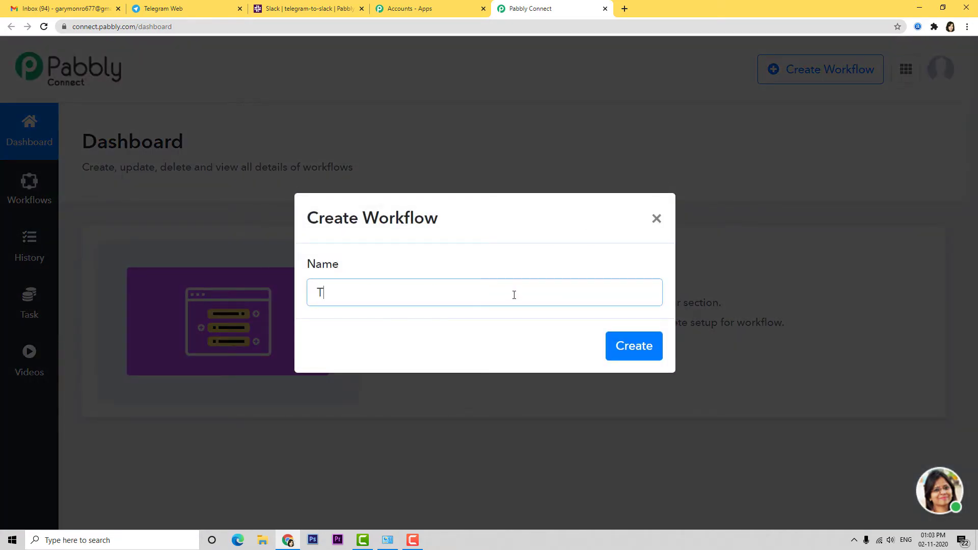
pyautogui.write('to Slack')
pyautogui.press('Return')
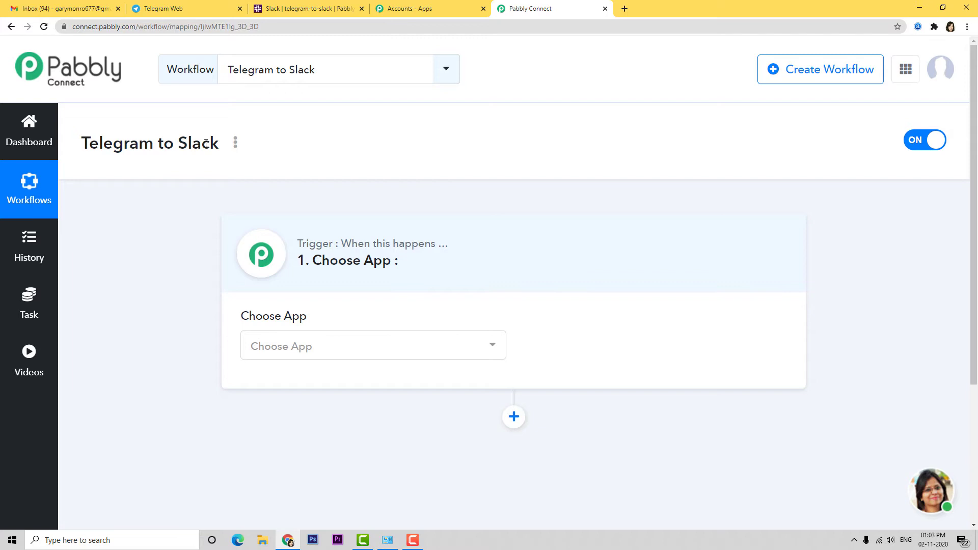
# Set the workflow's trigger app to Telegram Bot with the method Set Webhook / Watch Updates
pyautogui.click(358, 350)
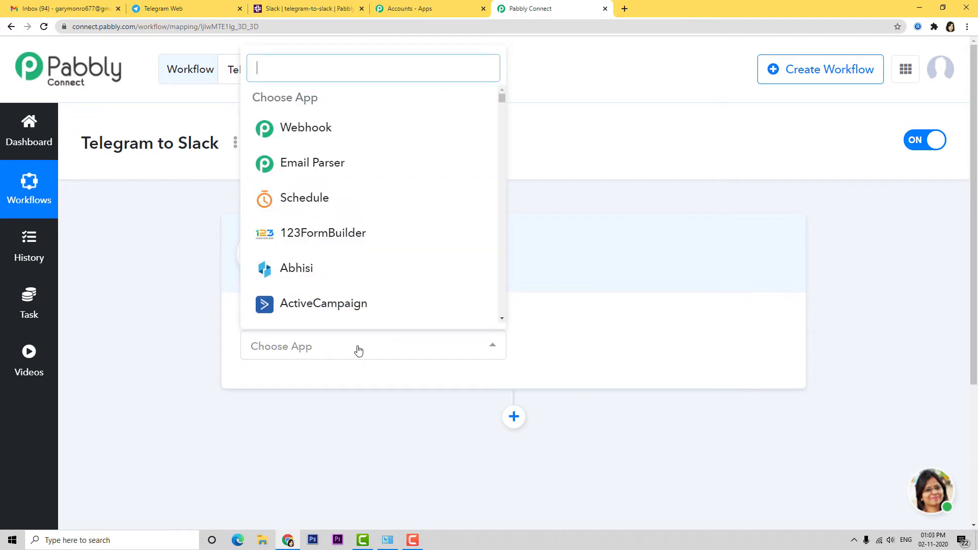
pyautogui.write('tel')
pyautogui.click(344, 274)
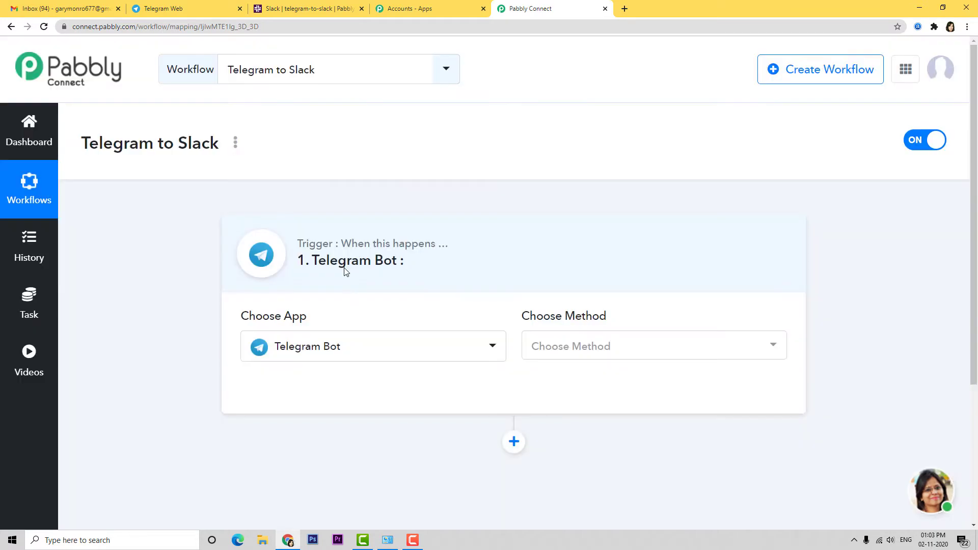
pyautogui.click(616, 351)
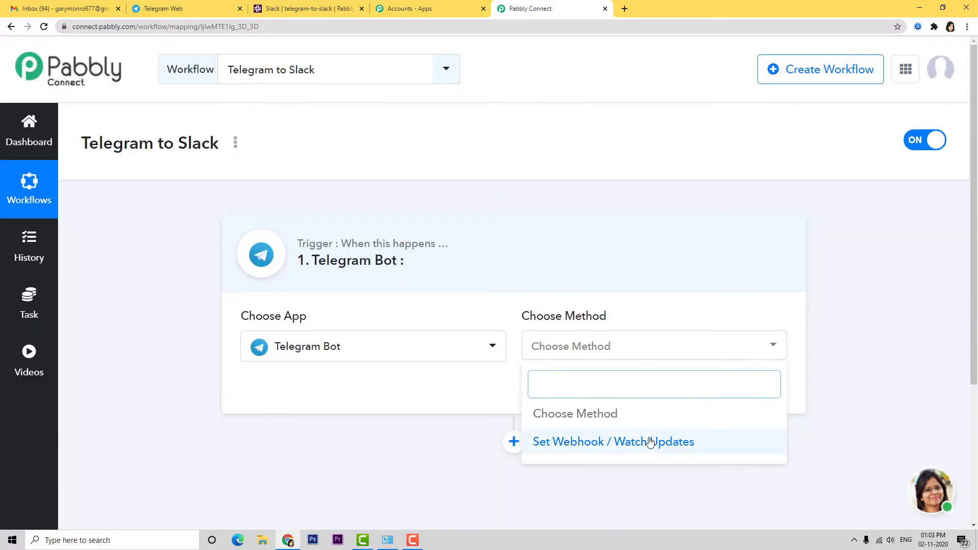
pyautogui.click(630, 452)
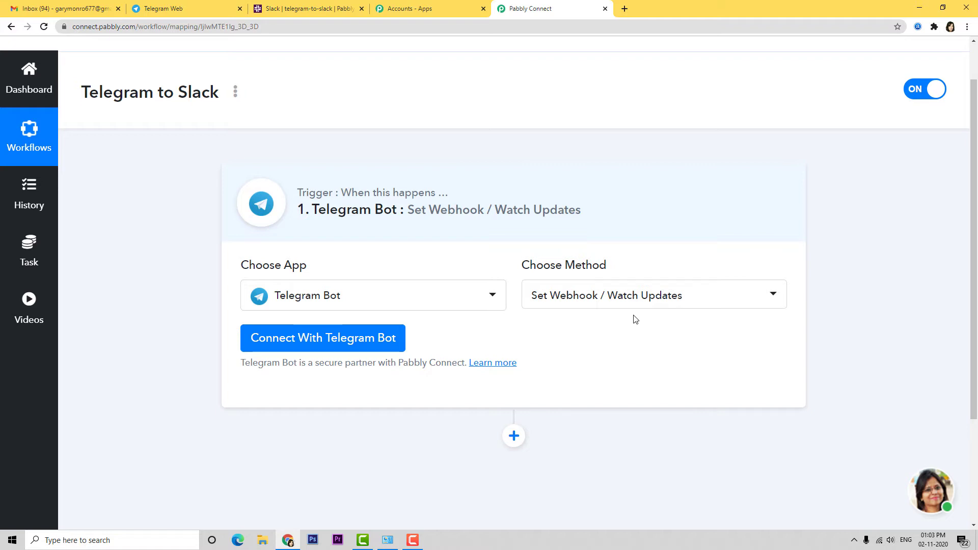
# Open the new credentials form for the Telegram Bot connection and review its instructions for obtaining a bot token
pyautogui.click(334, 340)
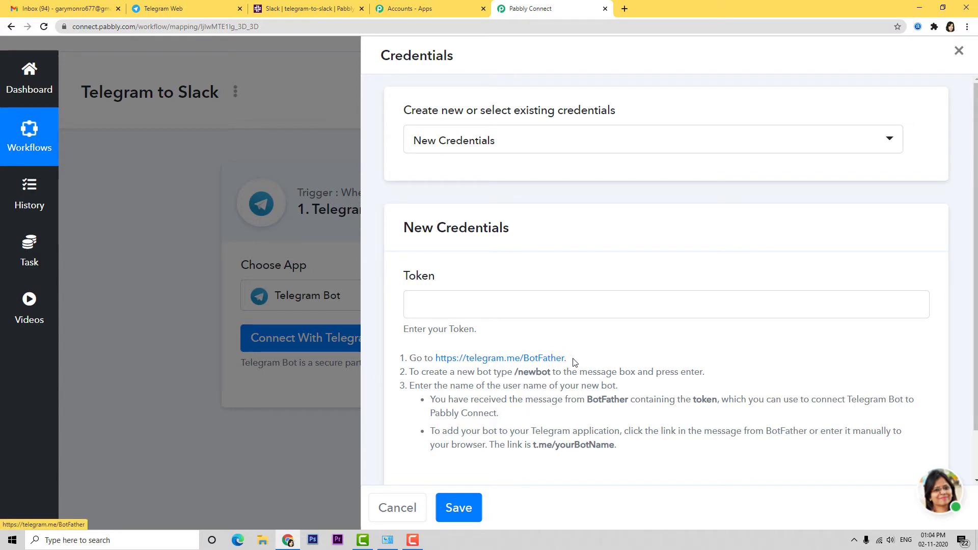
pyautogui.moveTo(576, 360); pyautogui.dragTo(513, 357)
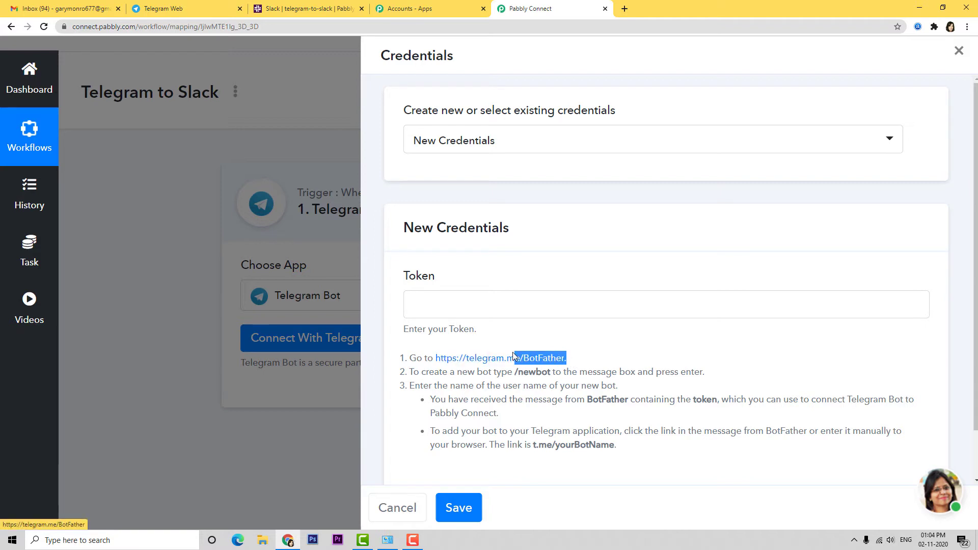
pyautogui.click(628, 346)
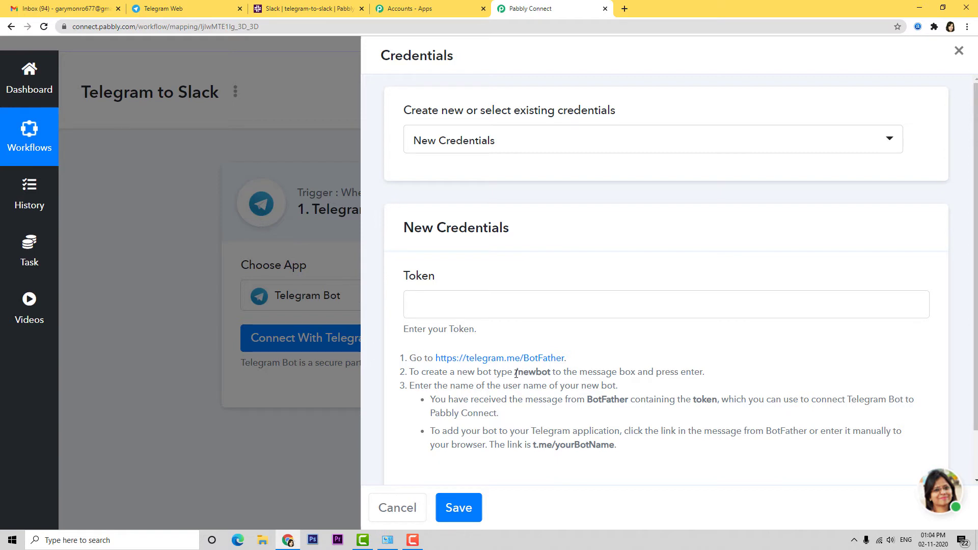
pyautogui.moveTo(514, 372); pyautogui.dragTo(552, 372)
pyautogui.click(724, 355)
# Switch to Telegram Web, start the BotFather chat and send it the /newbot command copied from Pabbly's instructions
pyautogui.click(165, 10)
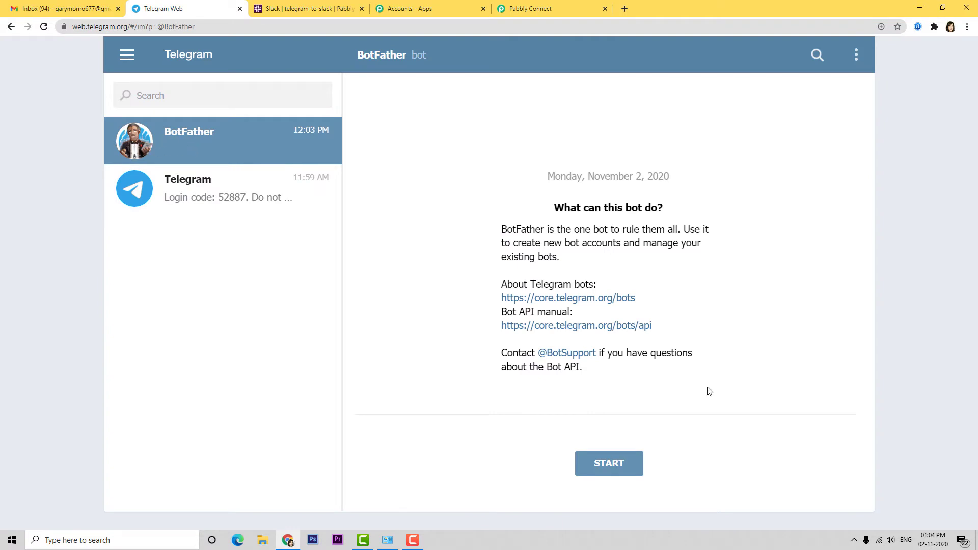
pyautogui.click(609, 464)
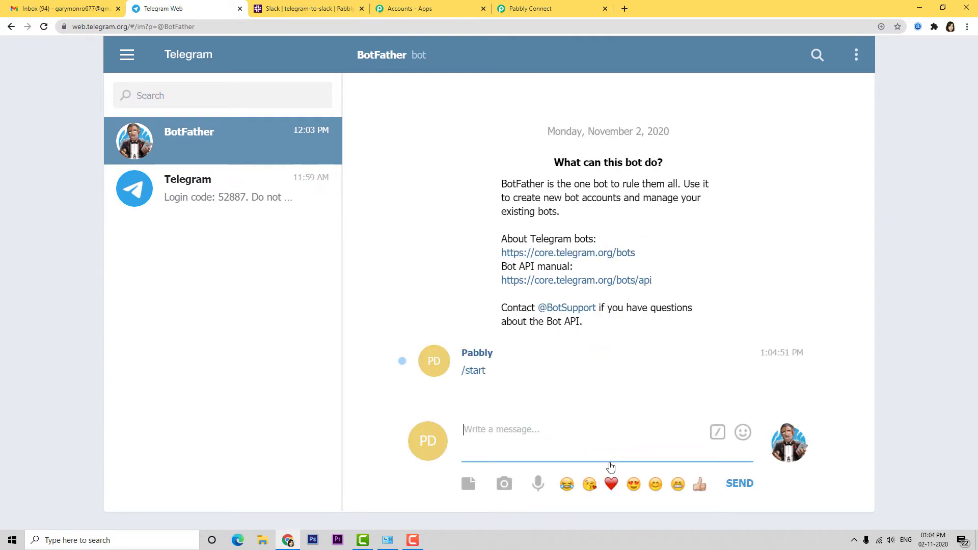
pyautogui.click(548, 9)
pyautogui.moveTo(513, 371); pyautogui.dragTo(551, 373)
pyautogui.hotkey('ctrl', 'c')
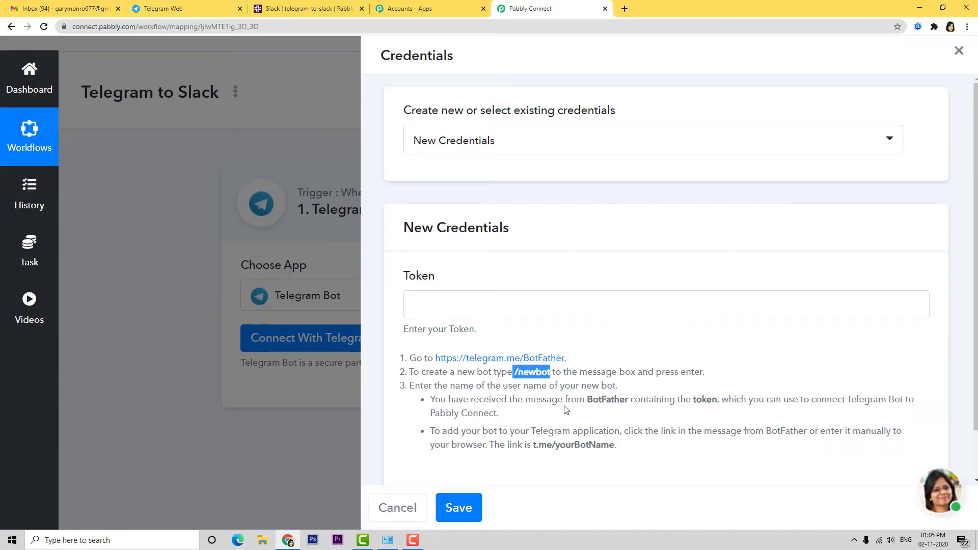
pyautogui.click(163, 9)
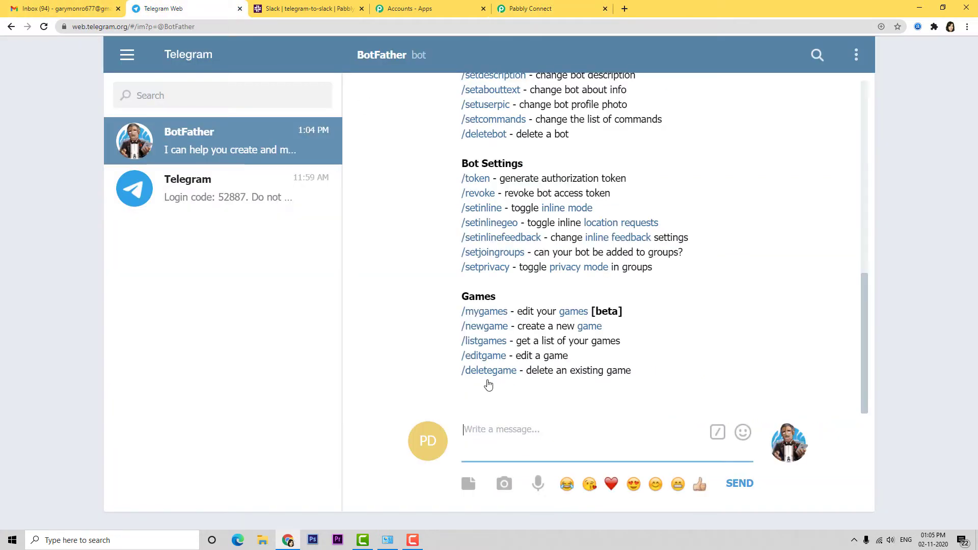
pyautogui.hotkey('ctrl', 'v')
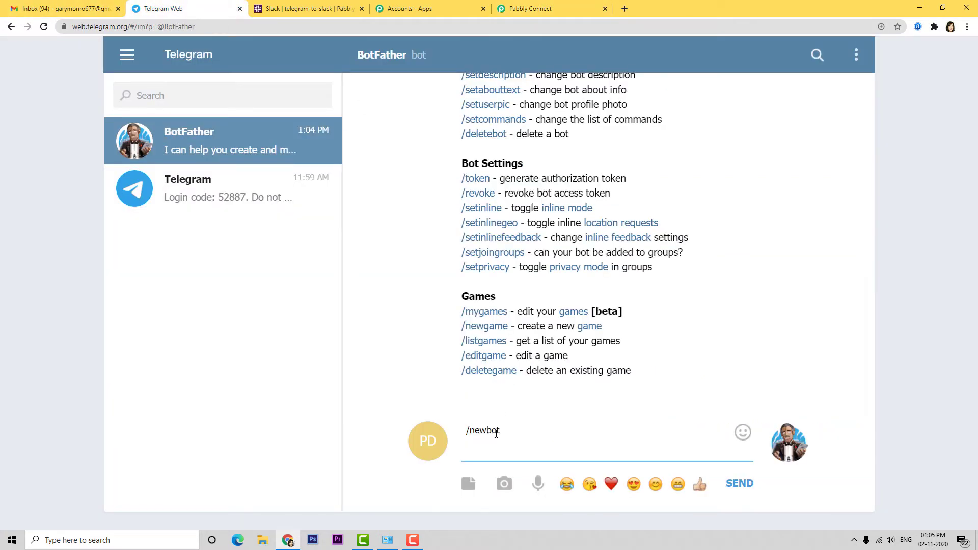
pyautogui.press('Return')
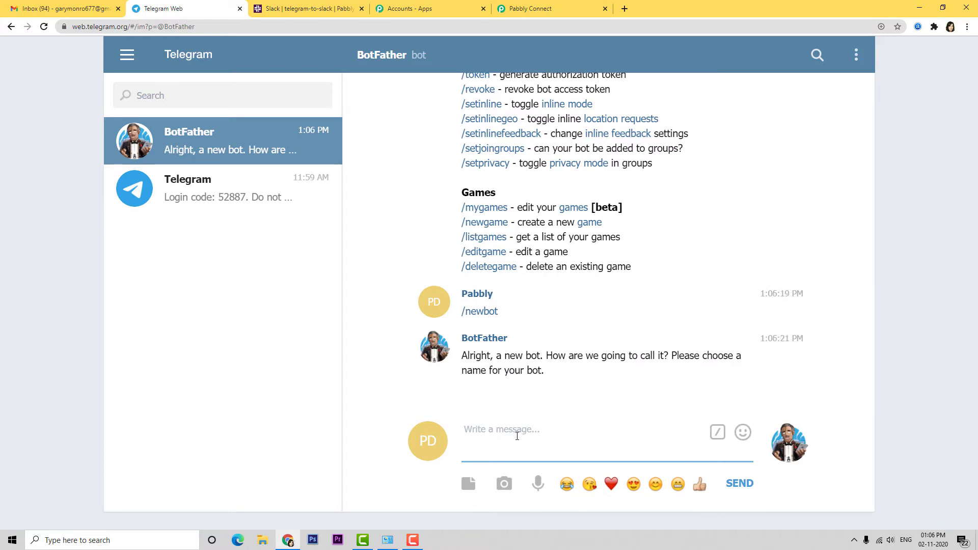
# Give BotFather the bot name "testingpabbly" and the username "Pabblyslack_bot"
pyautogui.write('testingpabbly')
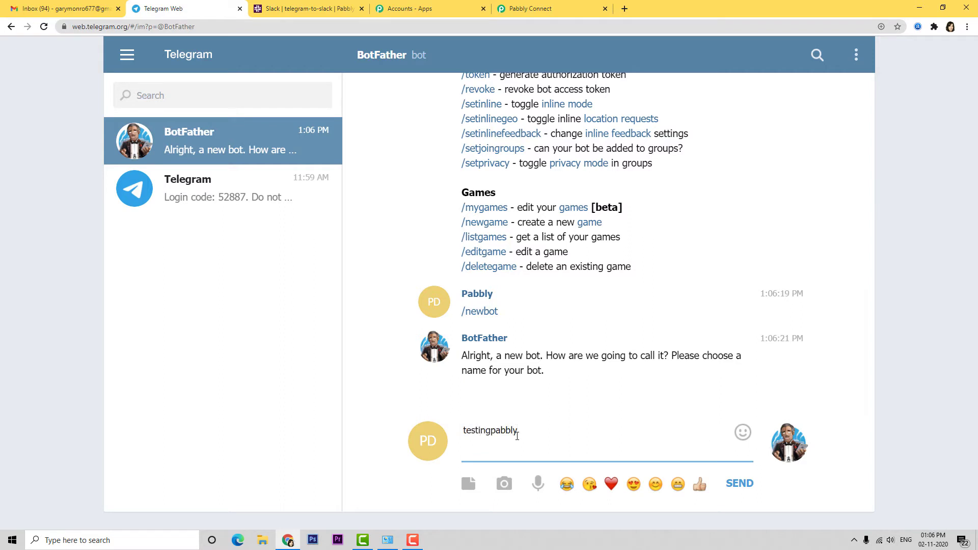
pyautogui.press('Return')
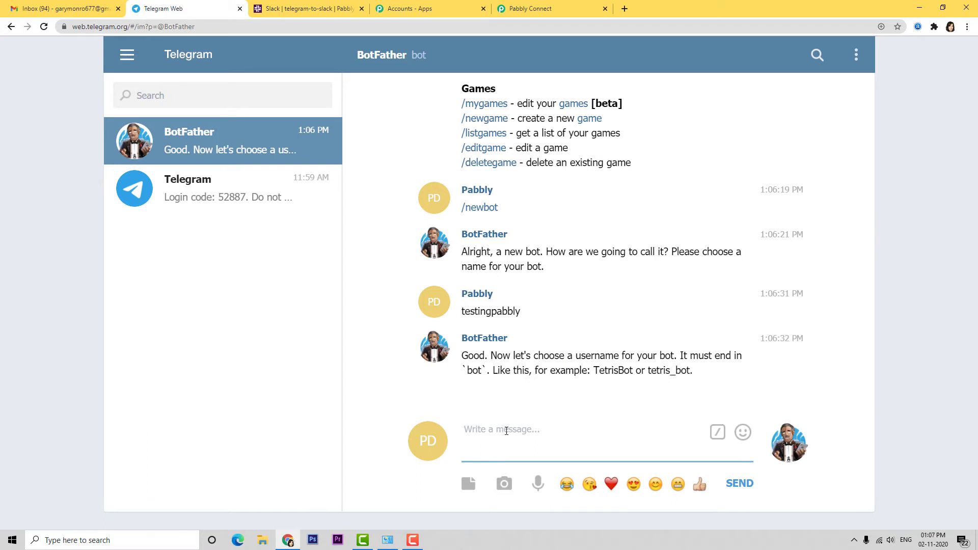
pyautogui.write('Pabbl')
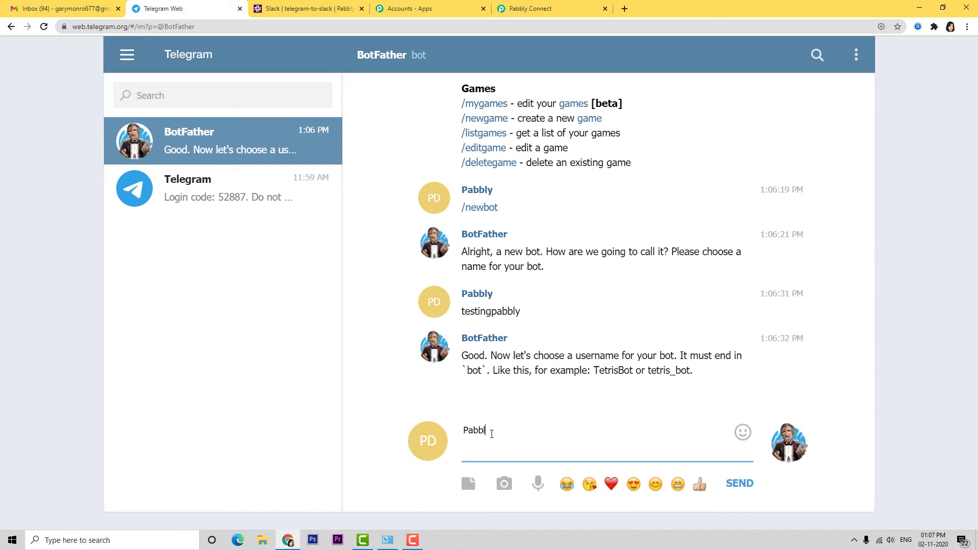
pyautogui.write('yslack_bot')
pyautogui.press('Return')
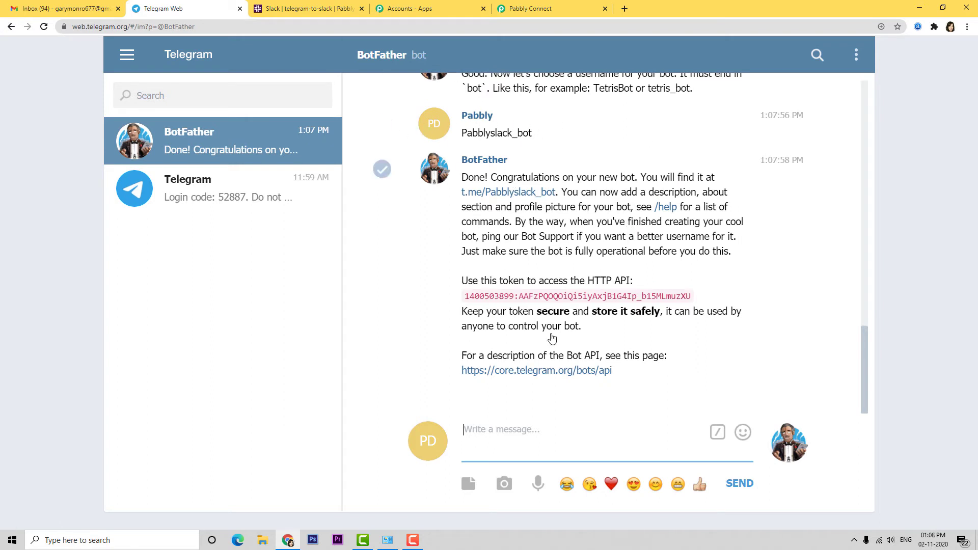
# Open the new bot's chat from its link in BotFather's message and start the bot
pyautogui.click(504, 197)
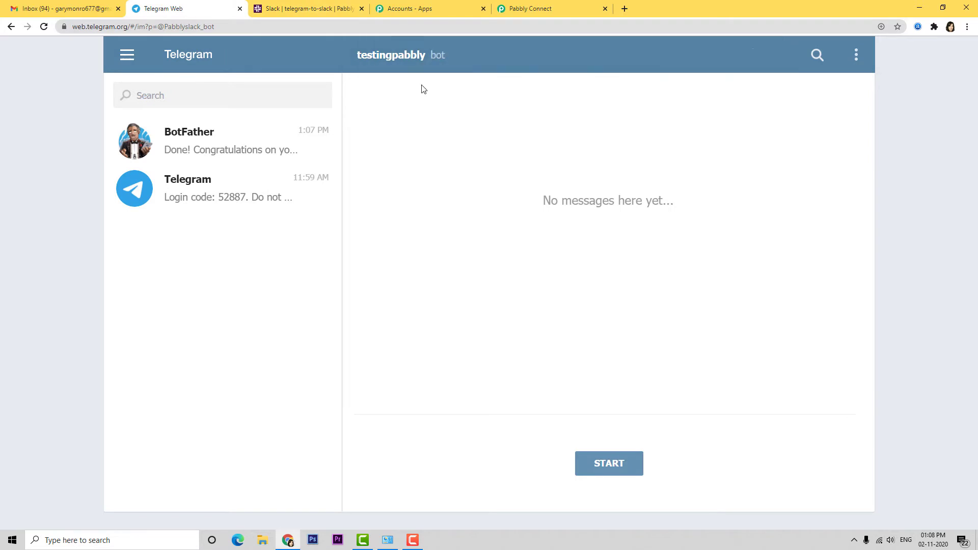
pyautogui.click(607, 467)
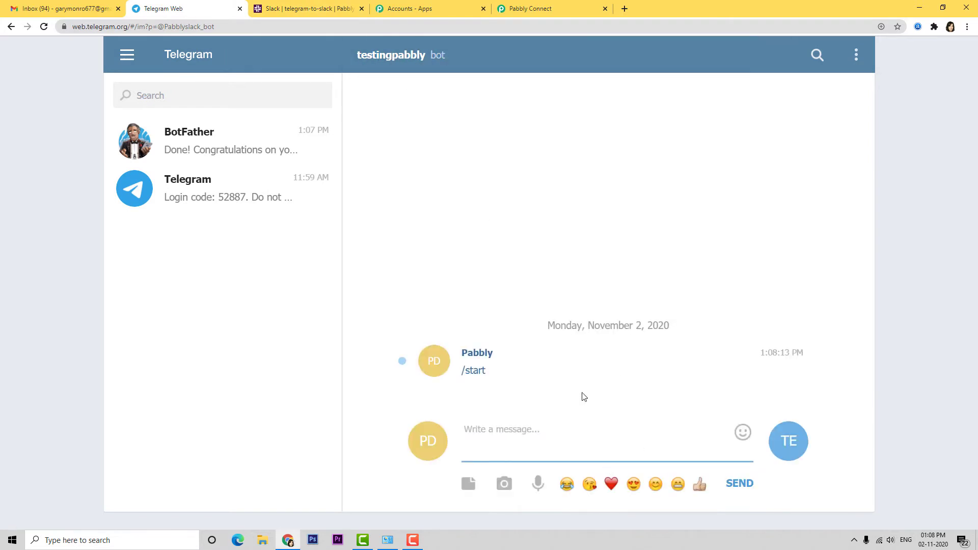
# Copy the HTTP API token from the BotFather chat into the Token field of Pabbly's new credentials and save the connection
pyautogui.click(214, 197)
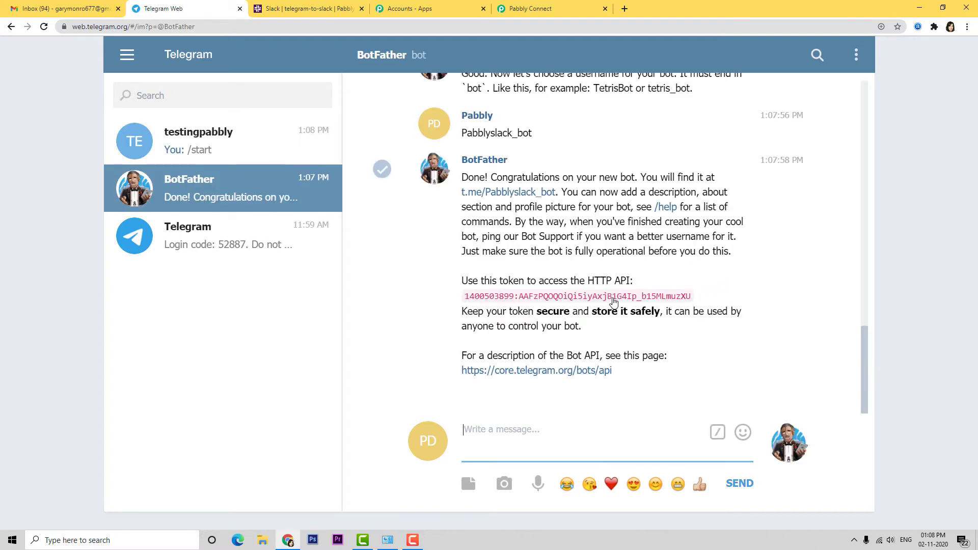
pyautogui.moveTo(699, 299); pyautogui.dragTo(465, 303)
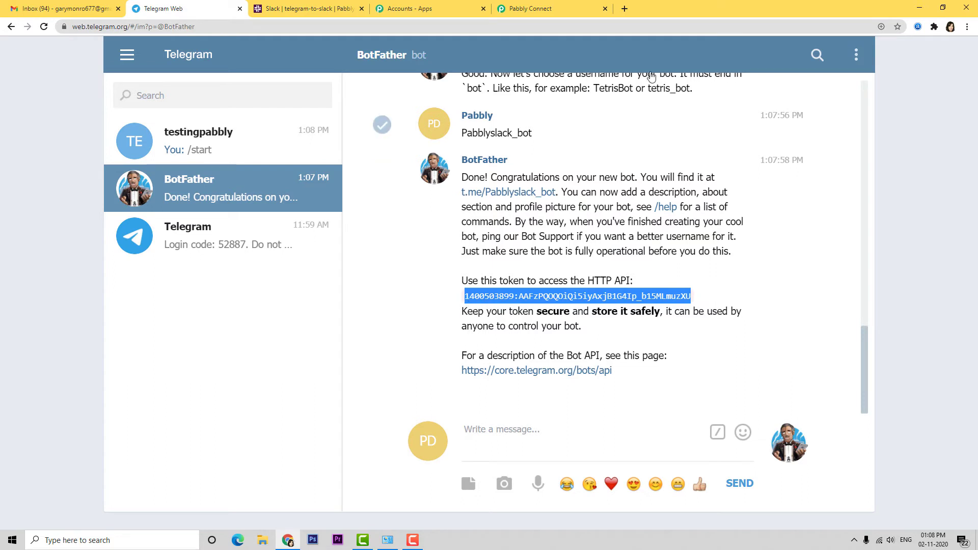
pyautogui.click(540, 8)
pyautogui.click(444, 303)
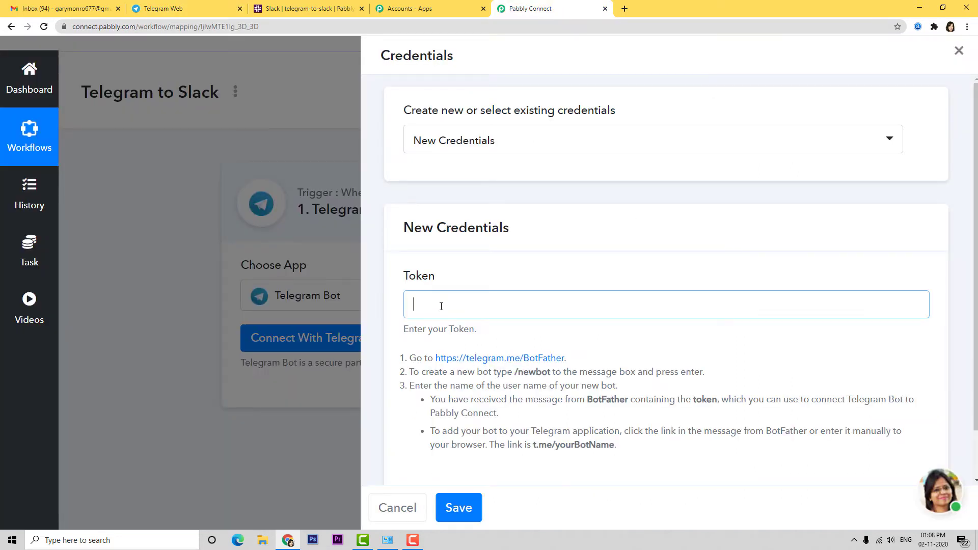
pyautogui.hotkey('ctrl', 'v')
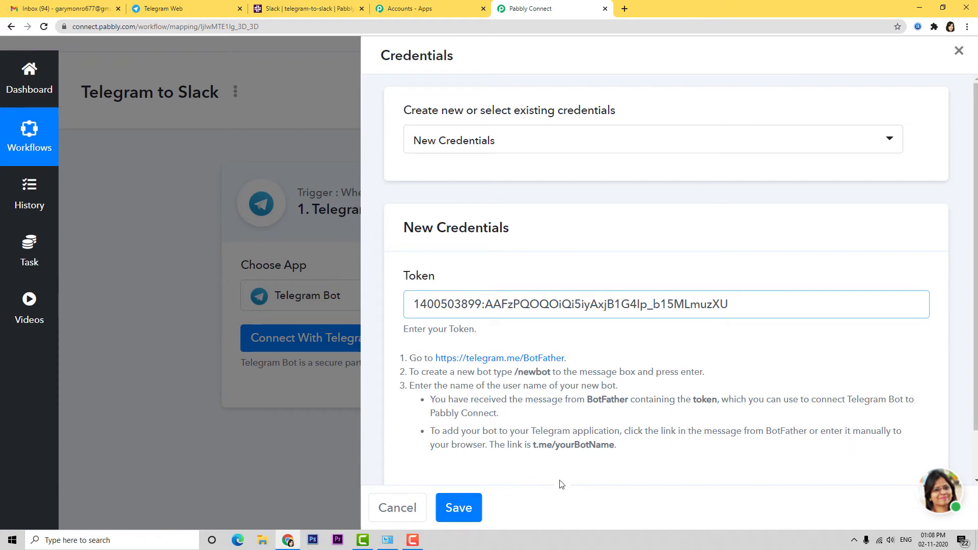
pyautogui.click(461, 508)
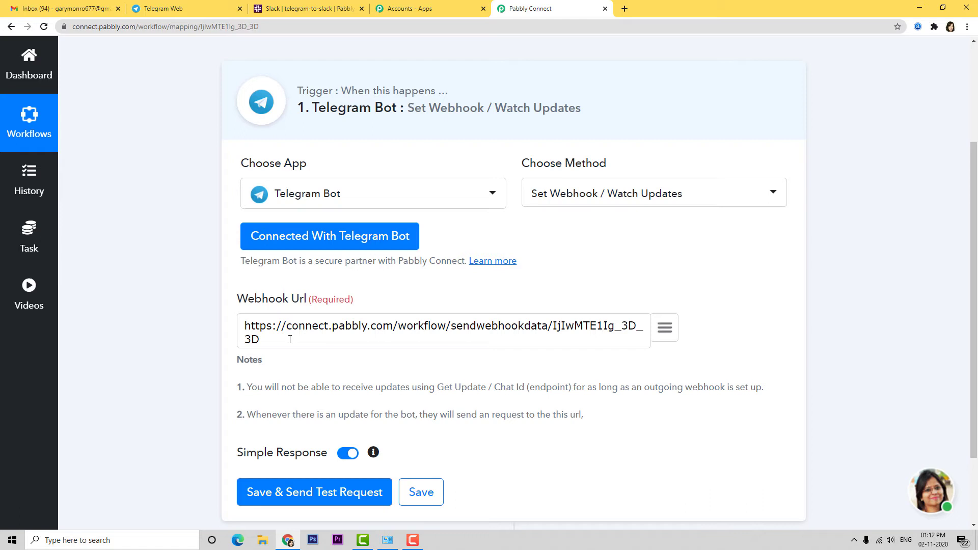
# Save the Telegram Bot trigger with a test request and start capturing its webhook response
pyautogui.click(330, 492)
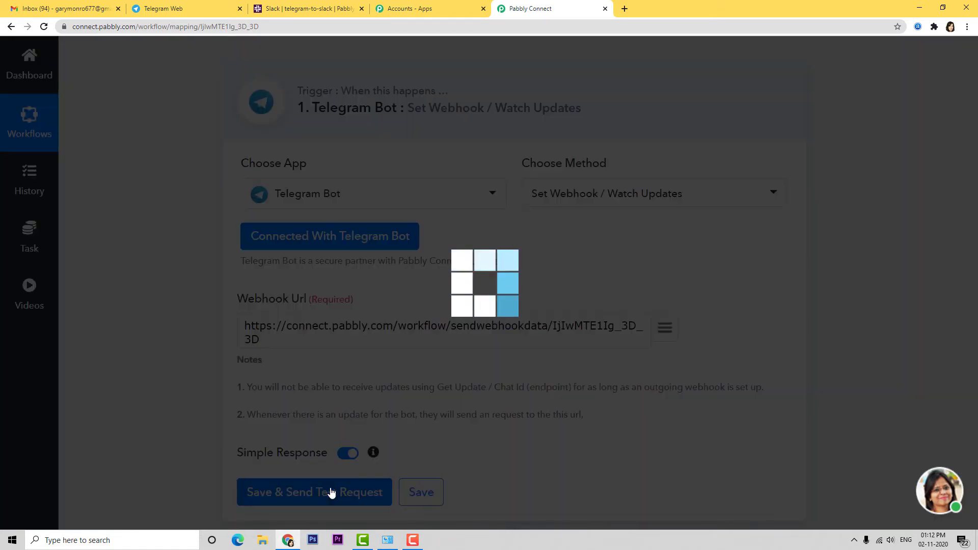
pyautogui.scroll(-5, 506, 361)
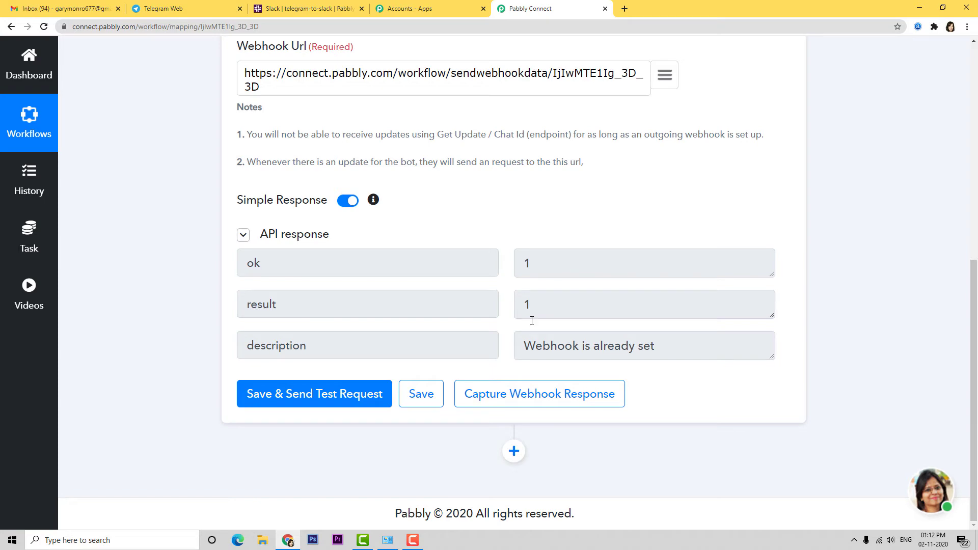
pyautogui.click(566, 401)
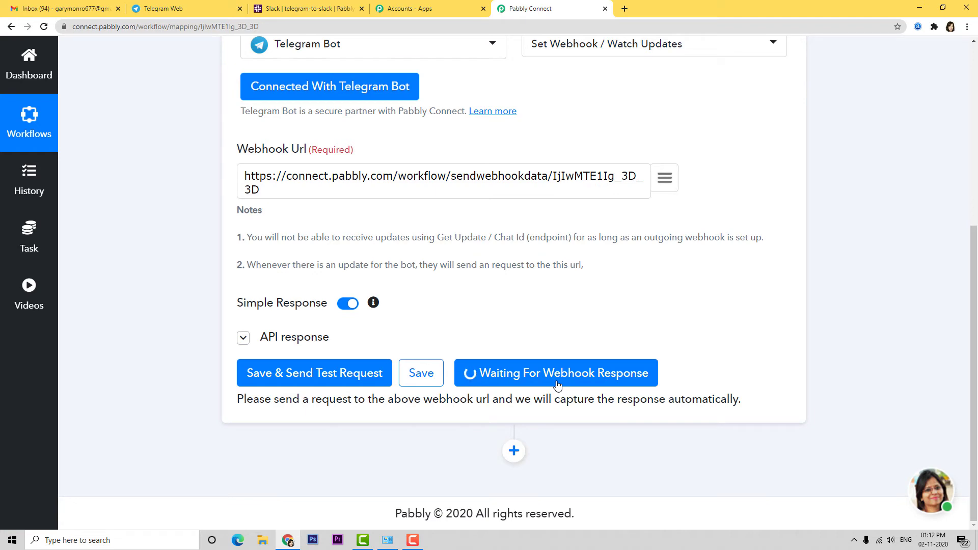
# Switch to Telegram Web and create a new group named "Telegram to Slack" with the testingpabbly bot as member
pyautogui.click(161, 11)
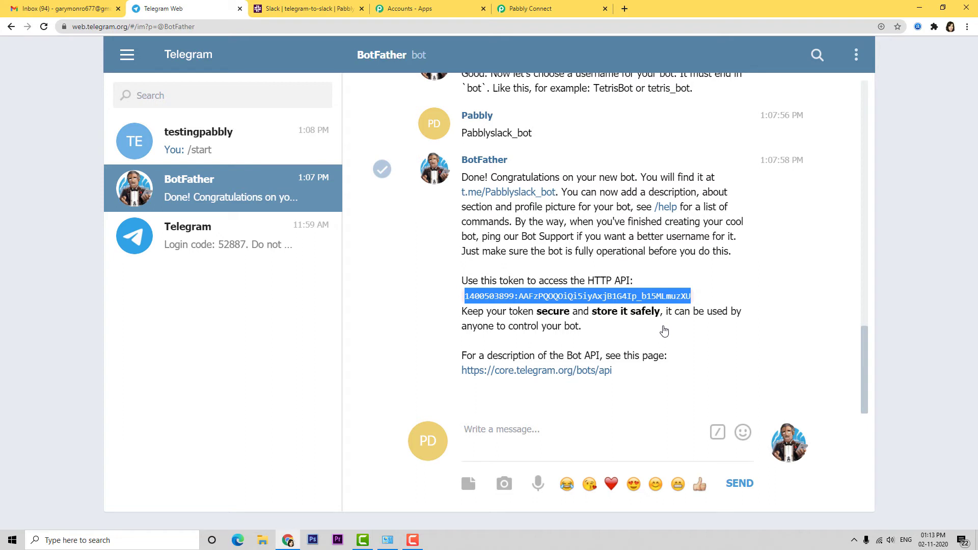
pyautogui.click(127, 55)
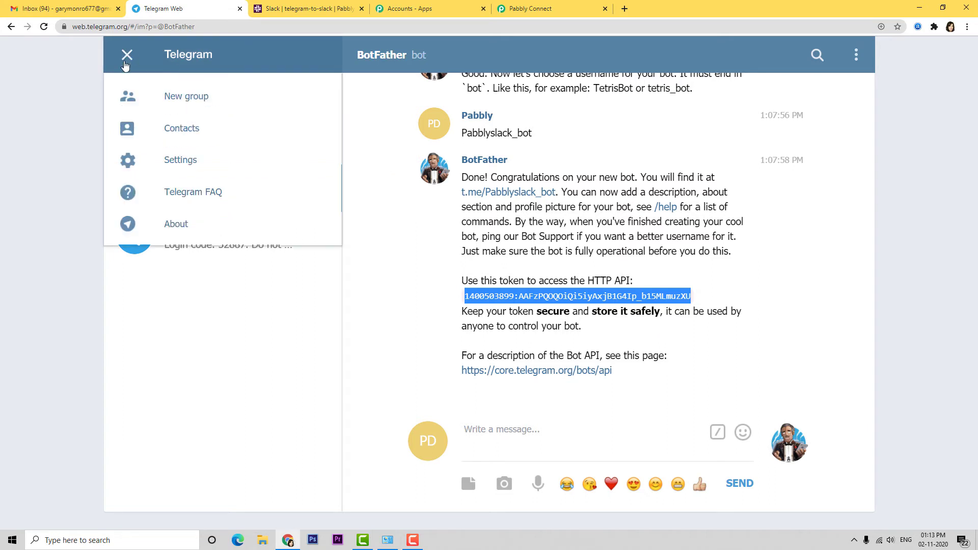
pyautogui.click(195, 98)
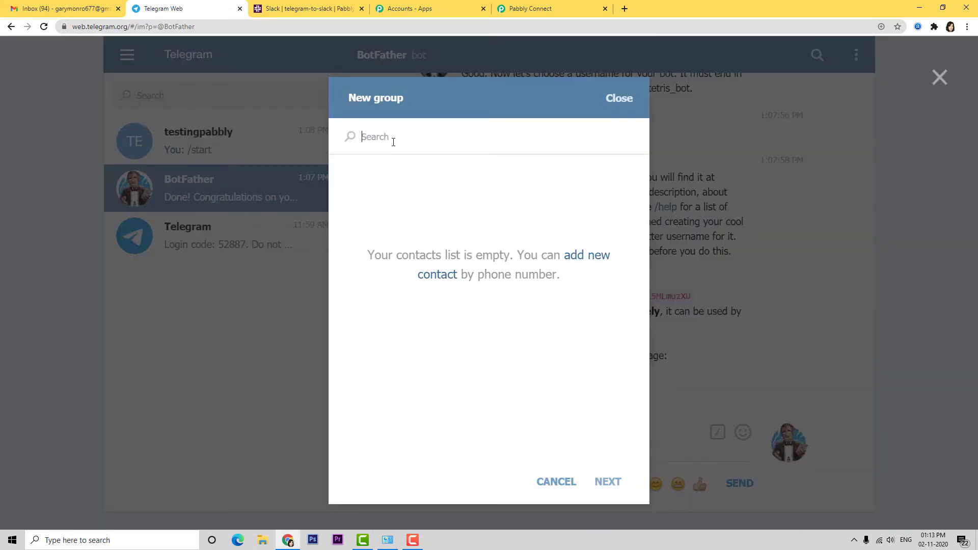
pyautogui.write('testingp')
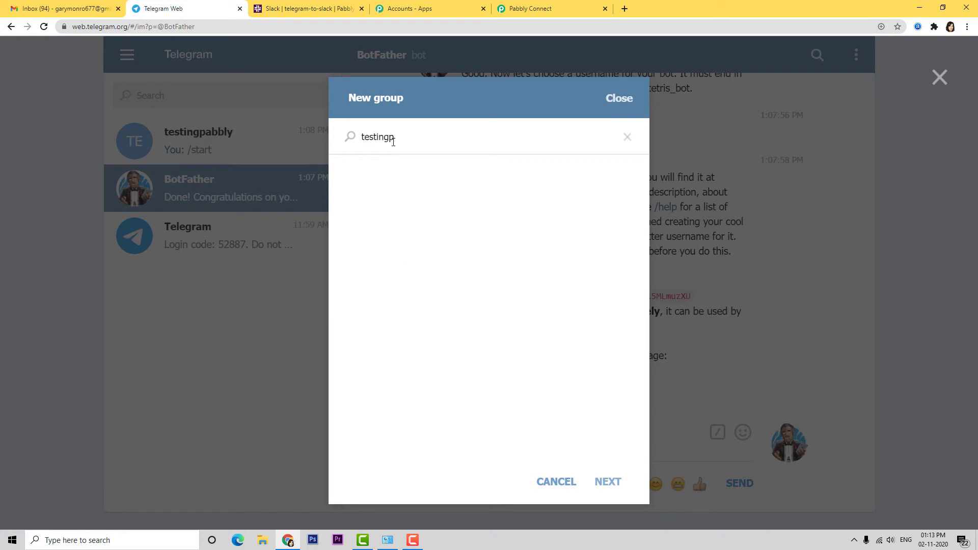
pyautogui.click(417, 186)
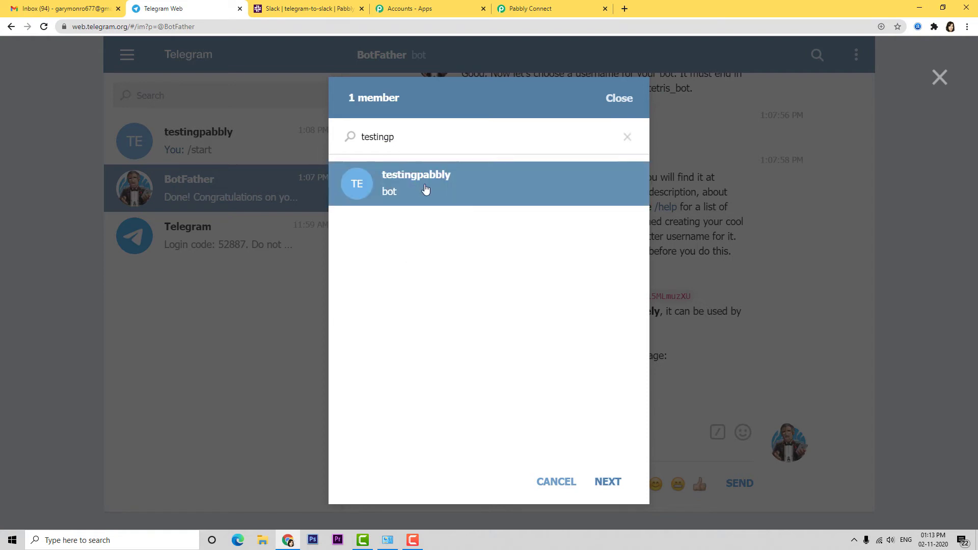
pyautogui.click(609, 482)
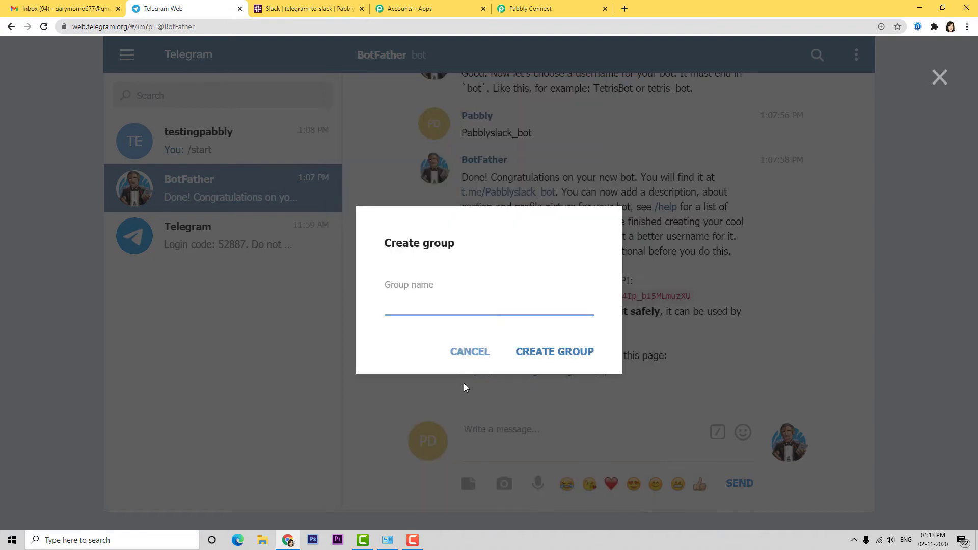
pyautogui.write('Telegram to Slack')
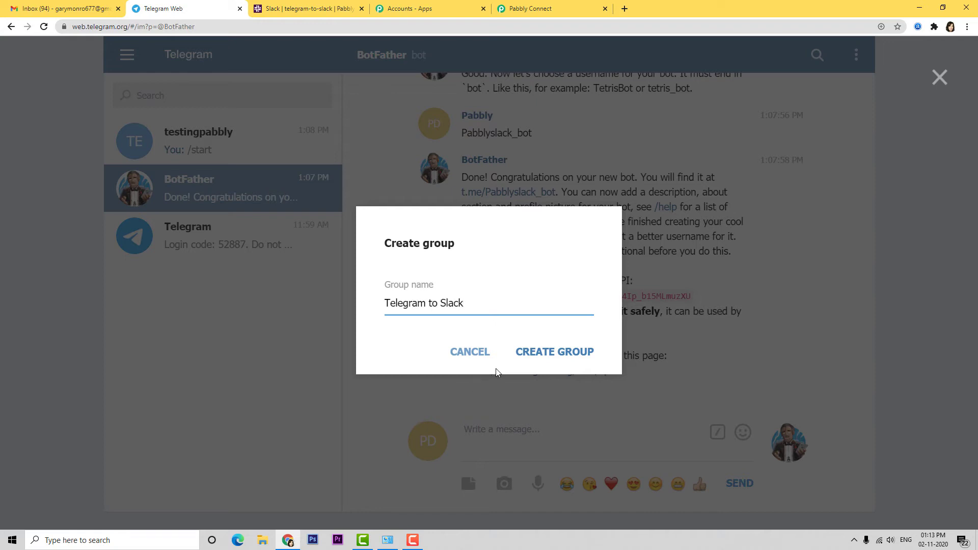
pyautogui.click(542, 355)
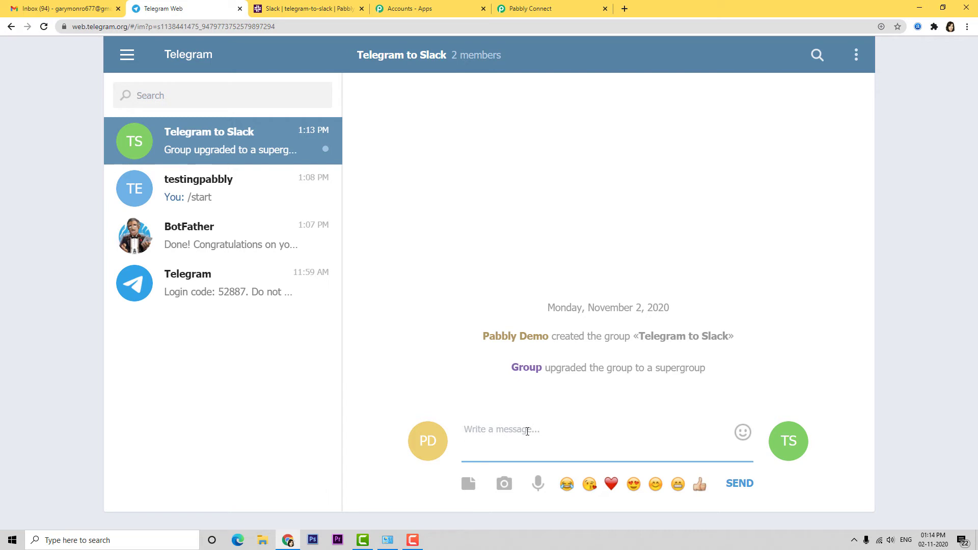
# Send the message "New message received in Telegram" in the new group
pyautogui.write('N')
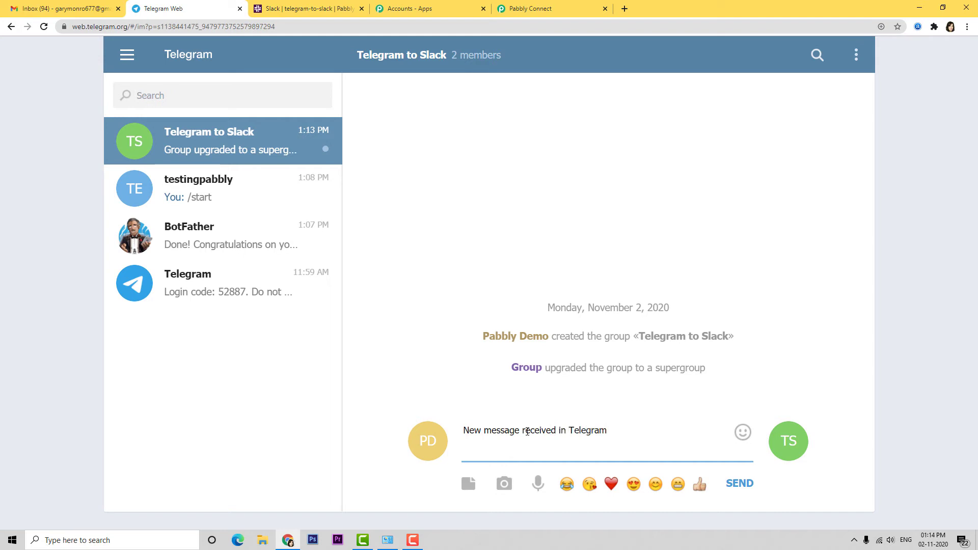
pyautogui.click(742, 485)
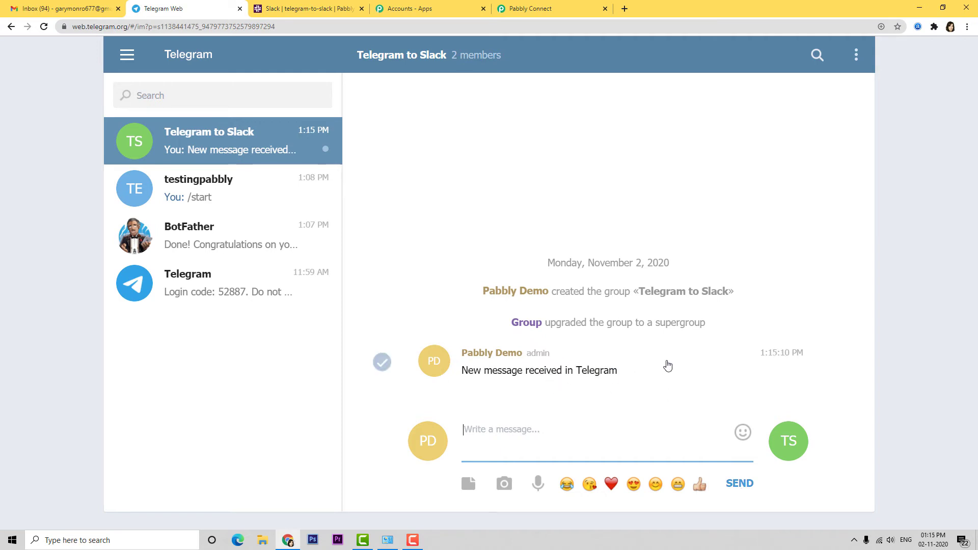
# Return to Pabbly Connect, review the captured API response down to the message text, and save the trigger step
pyautogui.click(546, 11)
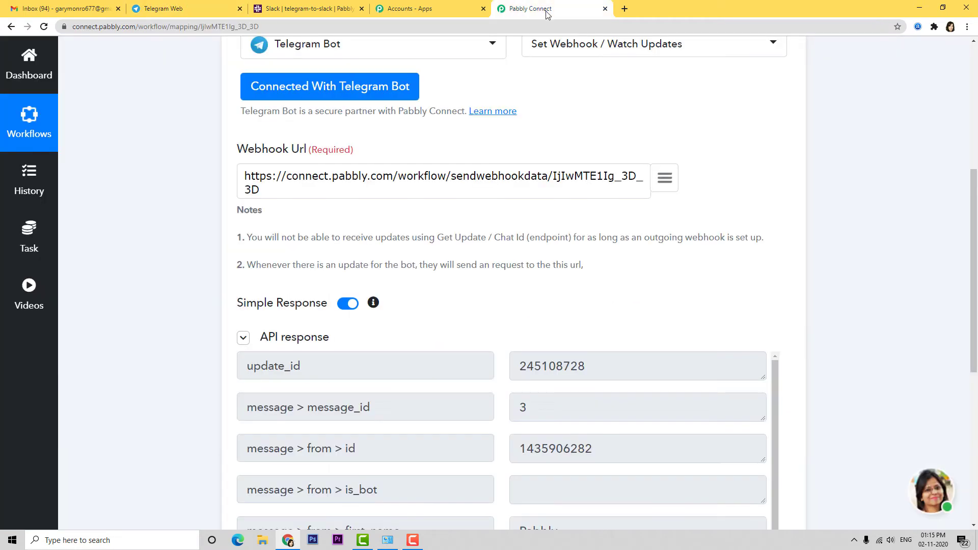
pyautogui.scroll(-6, 699, 327)
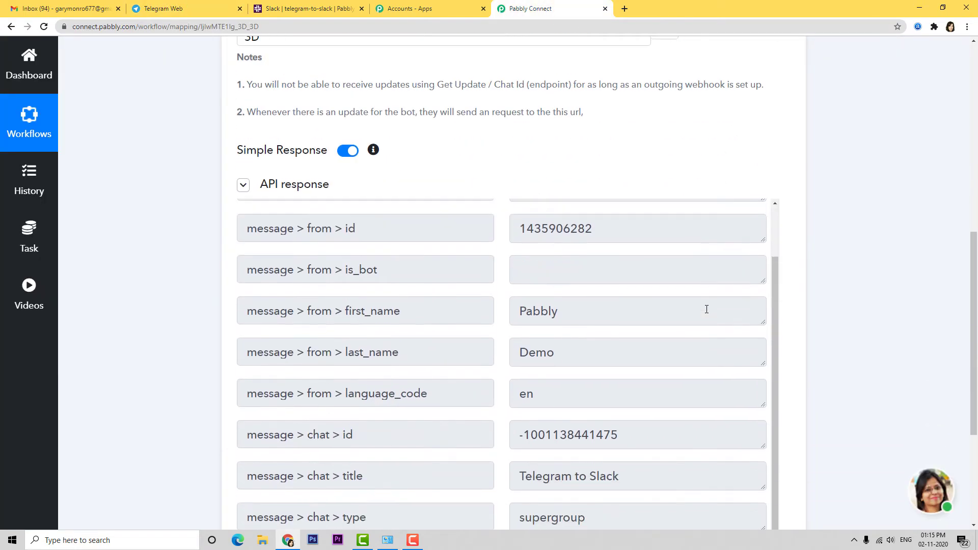
pyautogui.scroll(-1, 689, 321)
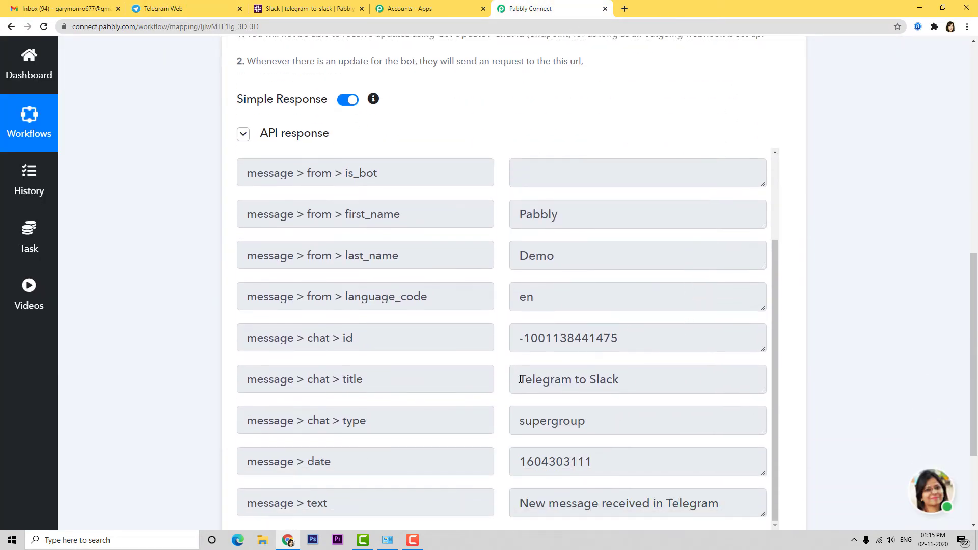
pyautogui.scroll(-3, 756, 426)
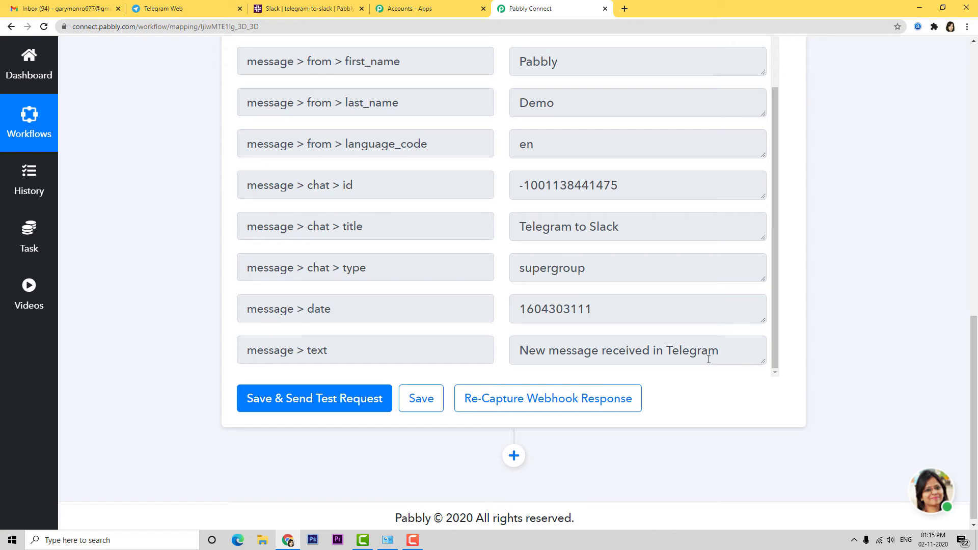
pyautogui.click(409, 399)
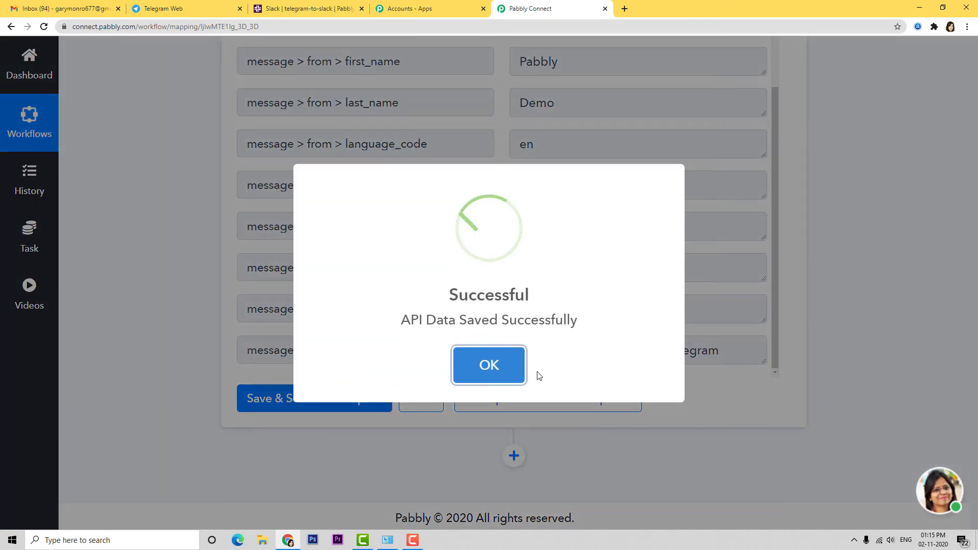
pyautogui.click(488, 365)
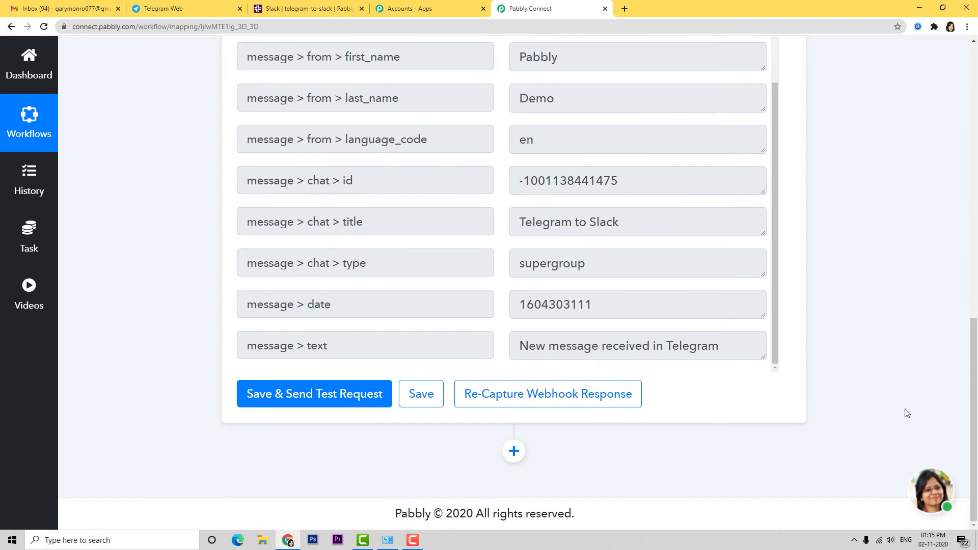
# Add an action step after the trigger using Slack with the method Send Channel Message (without Image)
pyautogui.click(513, 451)
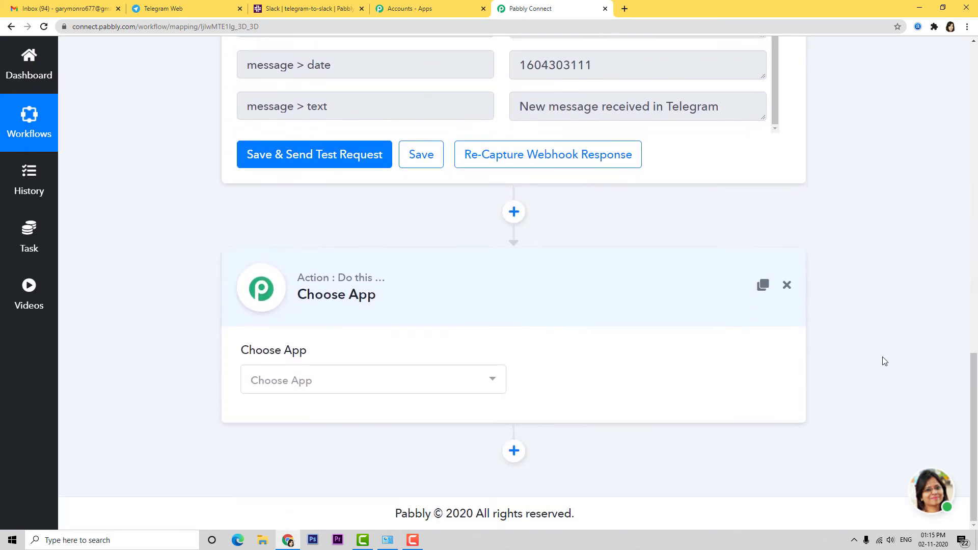
pyautogui.click(466, 386)
pyautogui.write('slac')
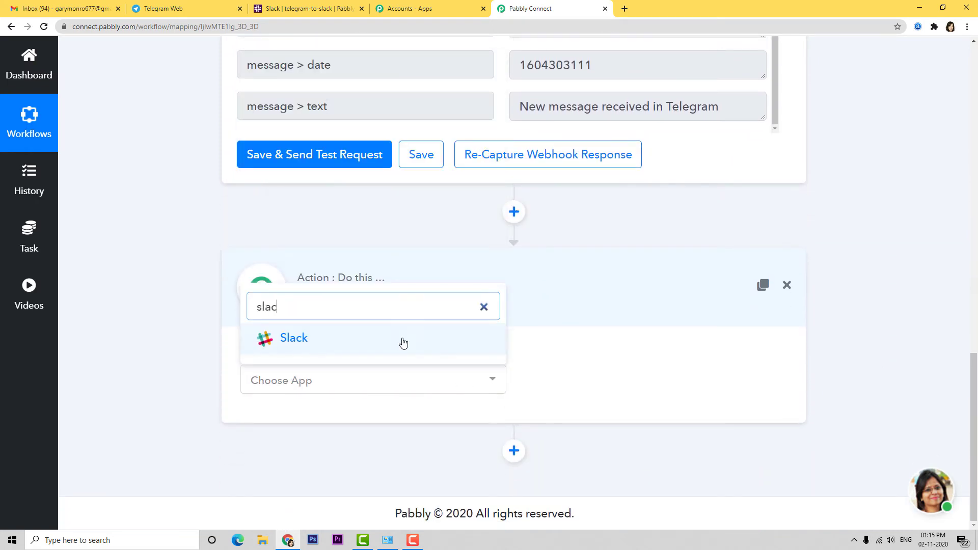
pyautogui.click(409, 337)
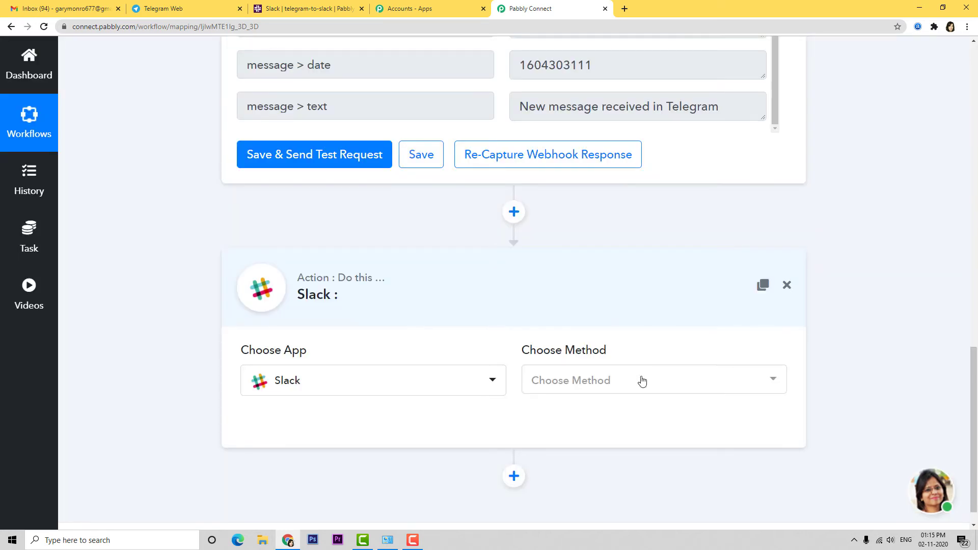
pyautogui.click(641, 384)
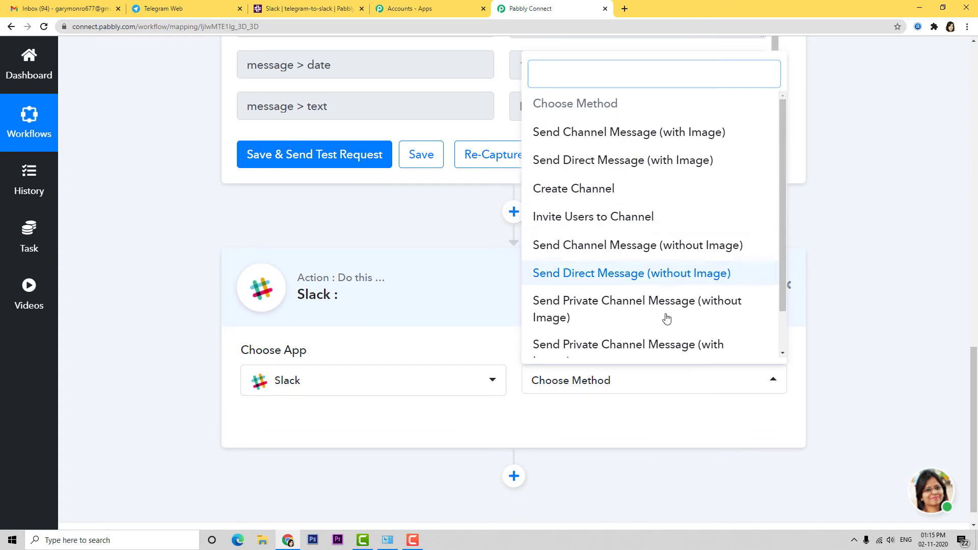
pyautogui.click(642, 251)
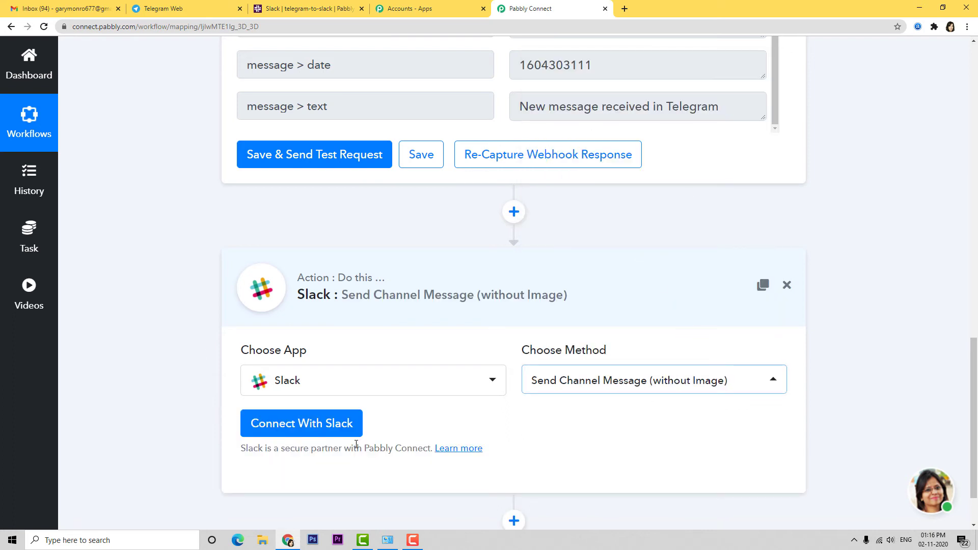
# Connect the action to Slack with new credentials, allowing Pabbly Connect access to the Pabbly Connect workspace
pyautogui.click(281, 431)
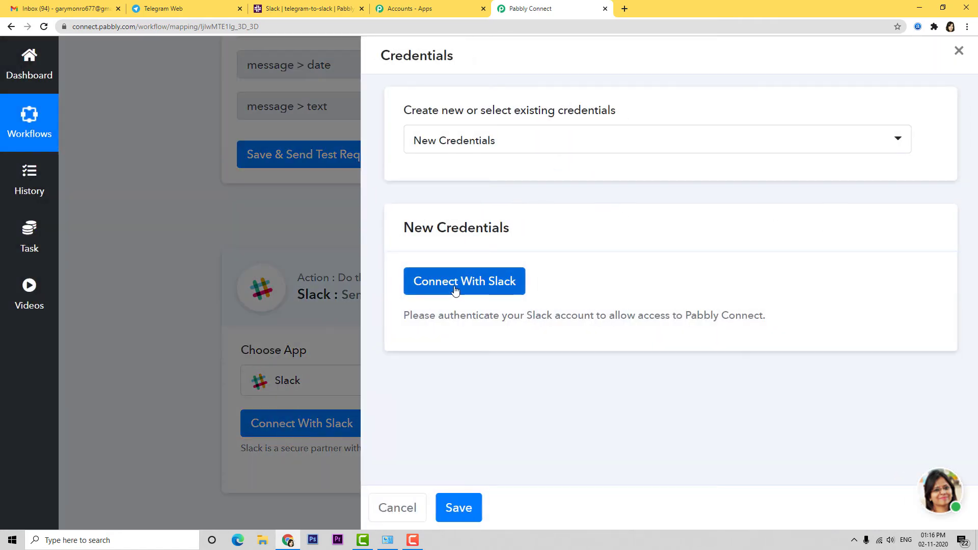
pyautogui.click(495, 287)
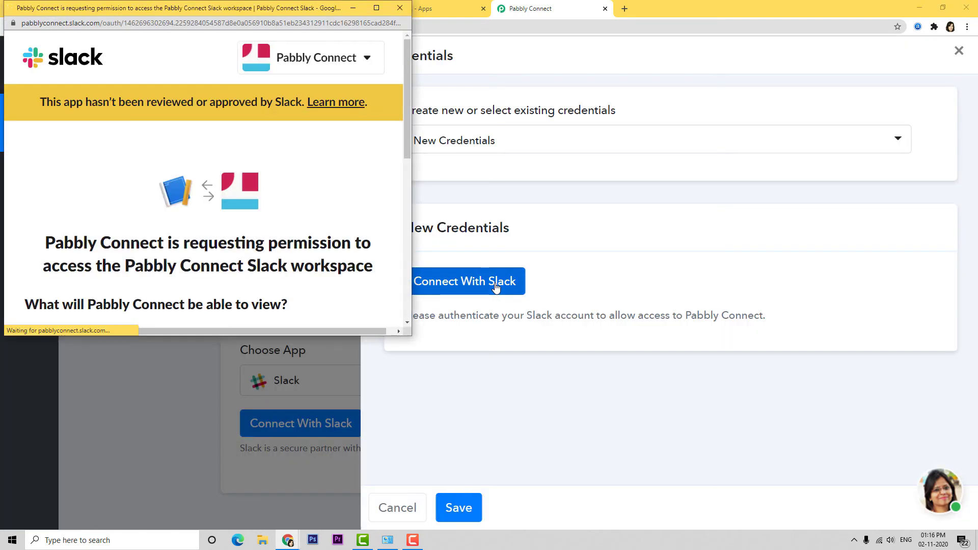
pyautogui.scroll(-5, 349, 162)
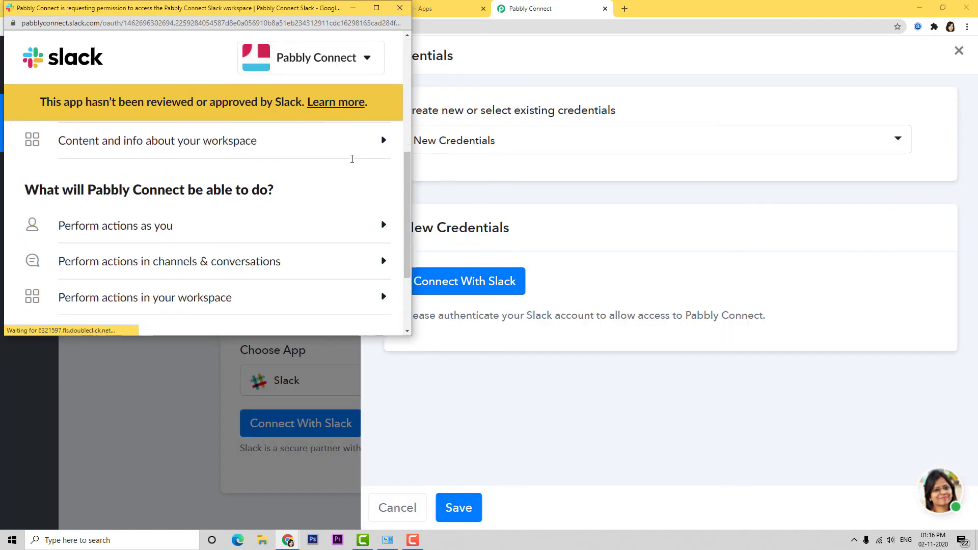
pyautogui.scroll(-3, 351, 158)
pyautogui.click(243, 237)
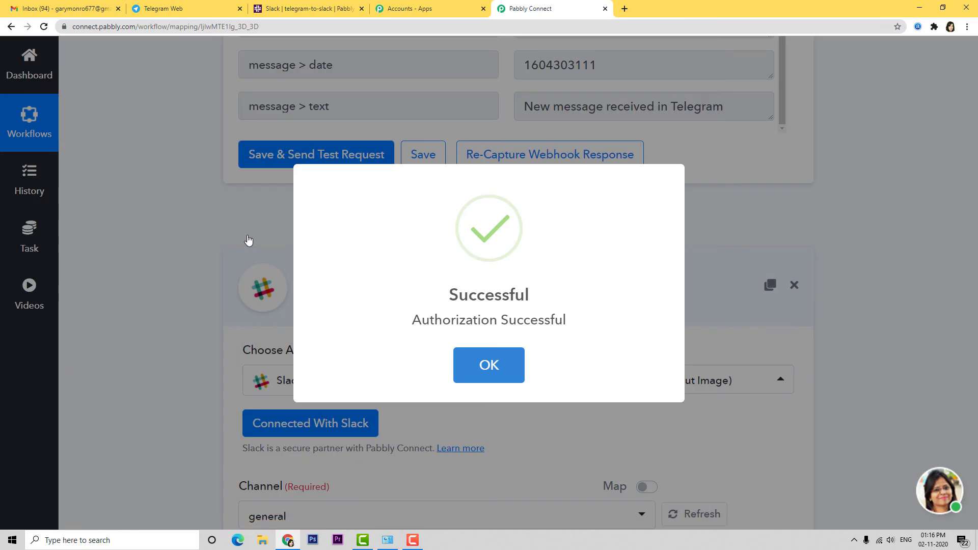
pyautogui.click(473, 365)
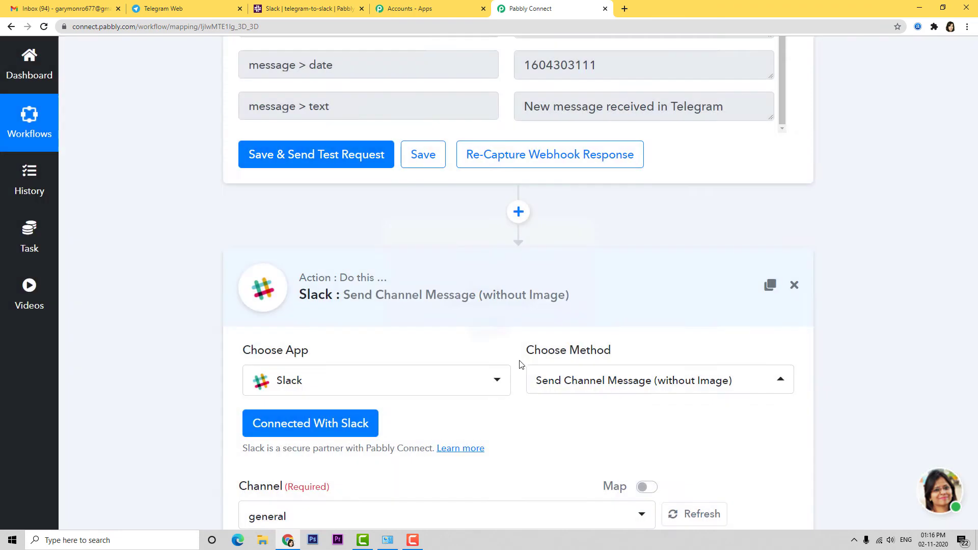
# Look up the target channel in Slack and set the action's Channel to telegram-to-slack
pyautogui.scroll(-5, 529, 406)
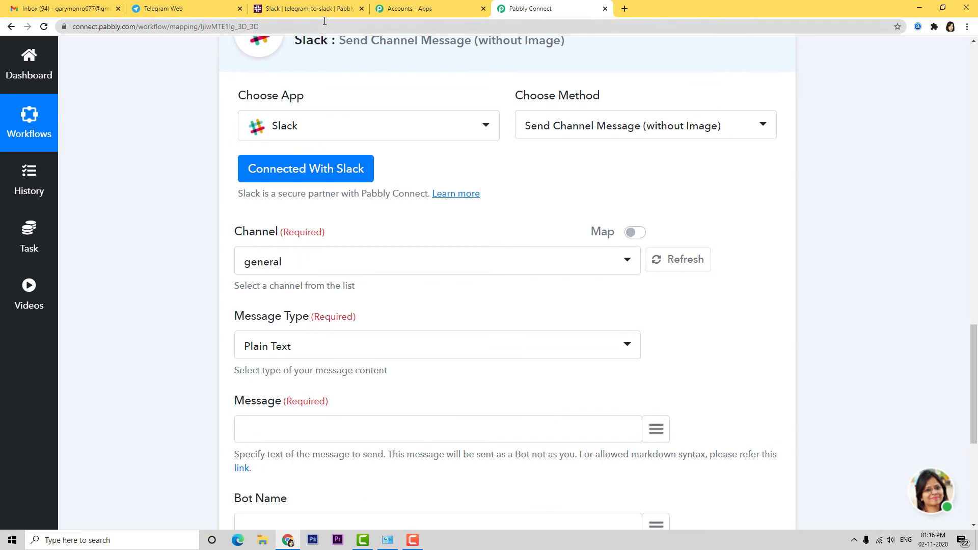
pyautogui.click(295, 8)
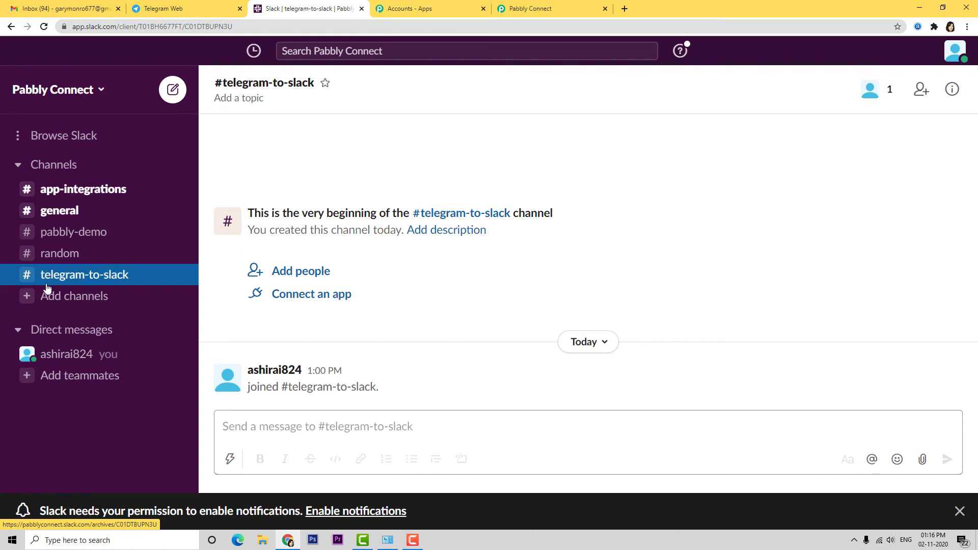
pyautogui.click(544, 11)
pyautogui.click(540, 262)
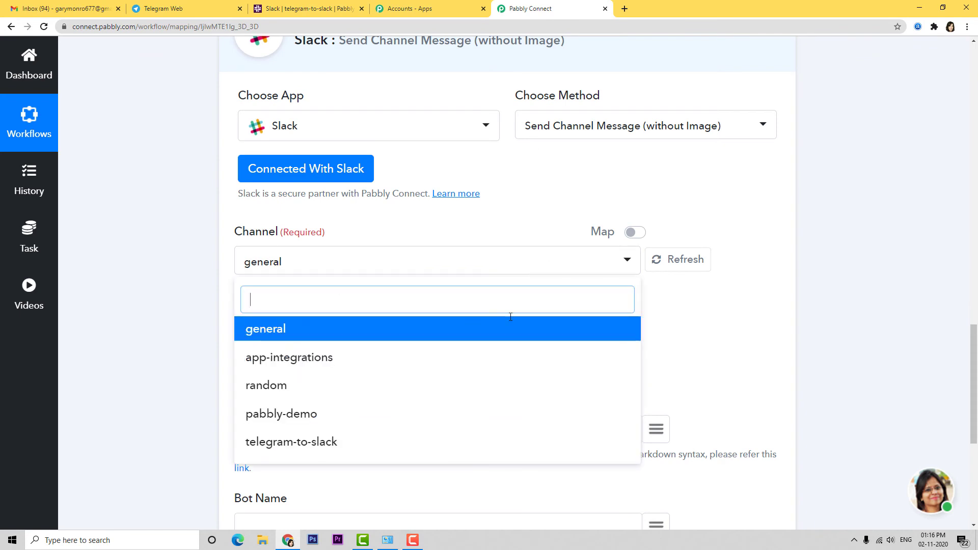
pyautogui.click(329, 446)
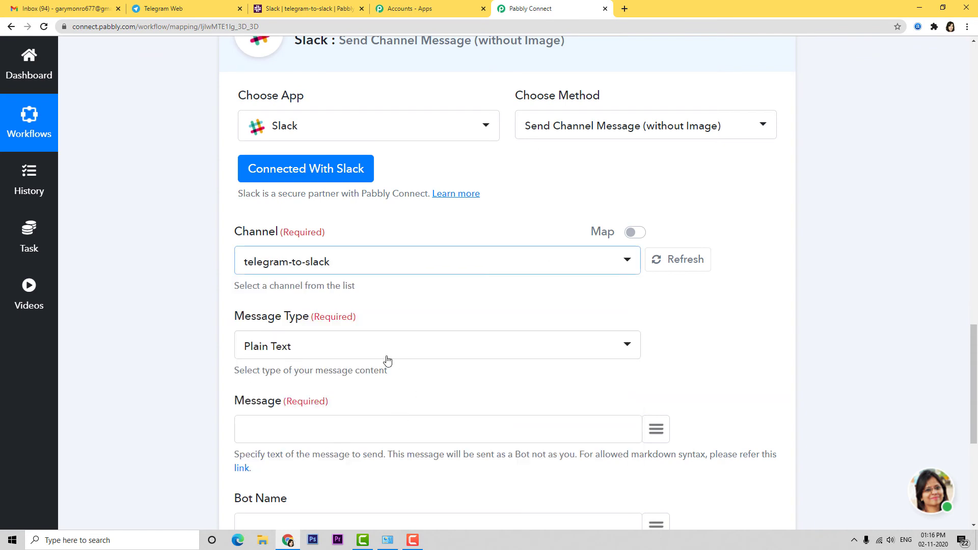
# Enter the greeting "Hello," in the Slack action's Message and start a new line below it
pyautogui.scroll(-2, 326, 346)
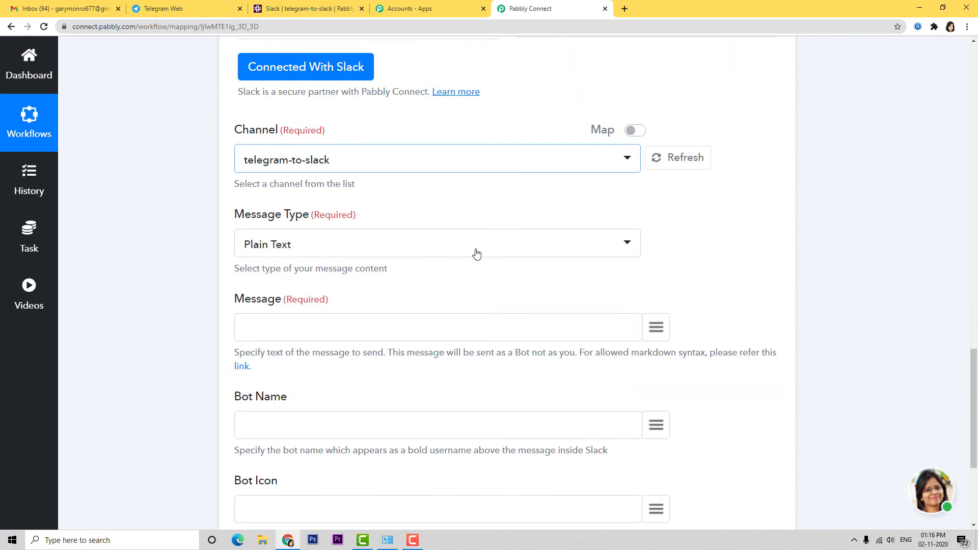
pyautogui.scroll(-2, 476, 253)
pyautogui.click(334, 228)
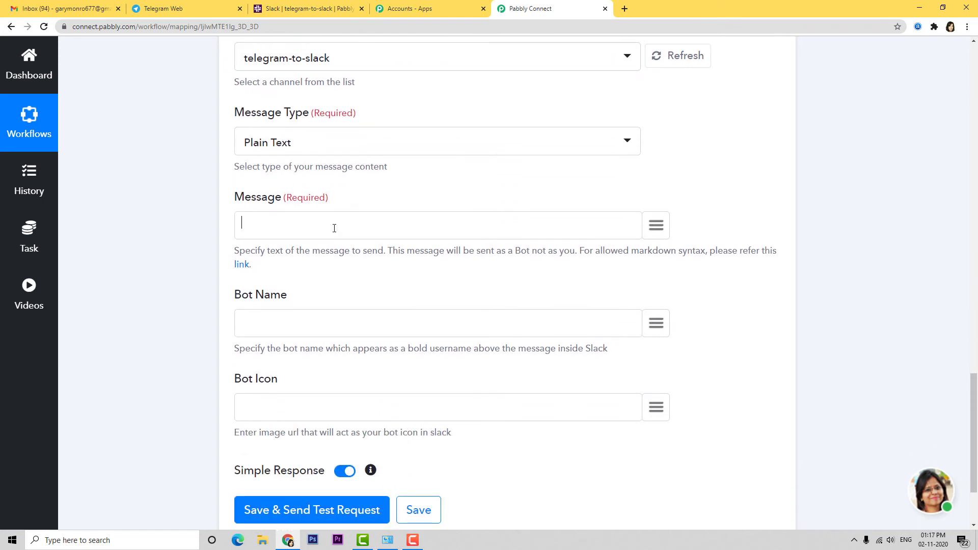
pyautogui.scroll(1, 261, 285)
pyautogui.write('Hel')
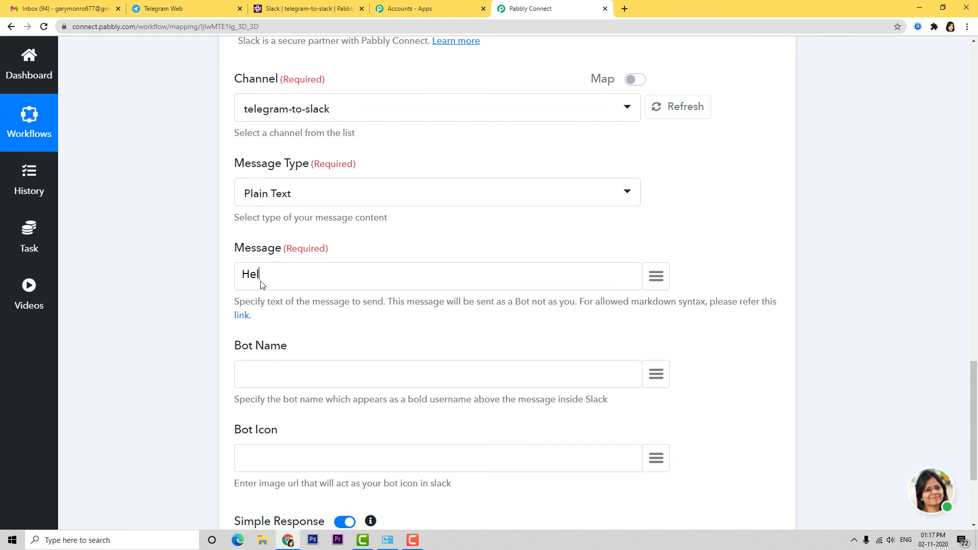
pyautogui.write('lo,')
pyautogui.press('Return')
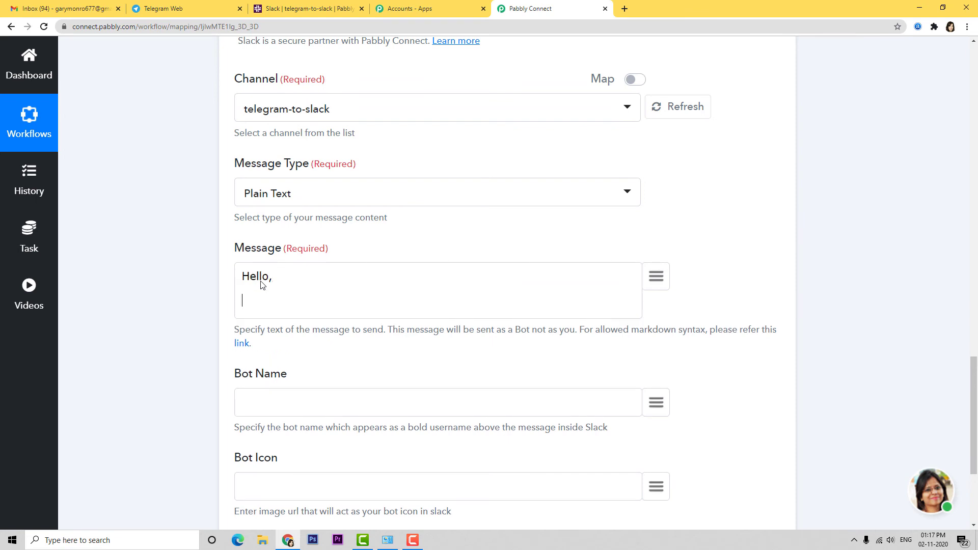
# Check the message text in the trigger's API response and map message > text below the greeting in the Message
pyautogui.click(655, 277)
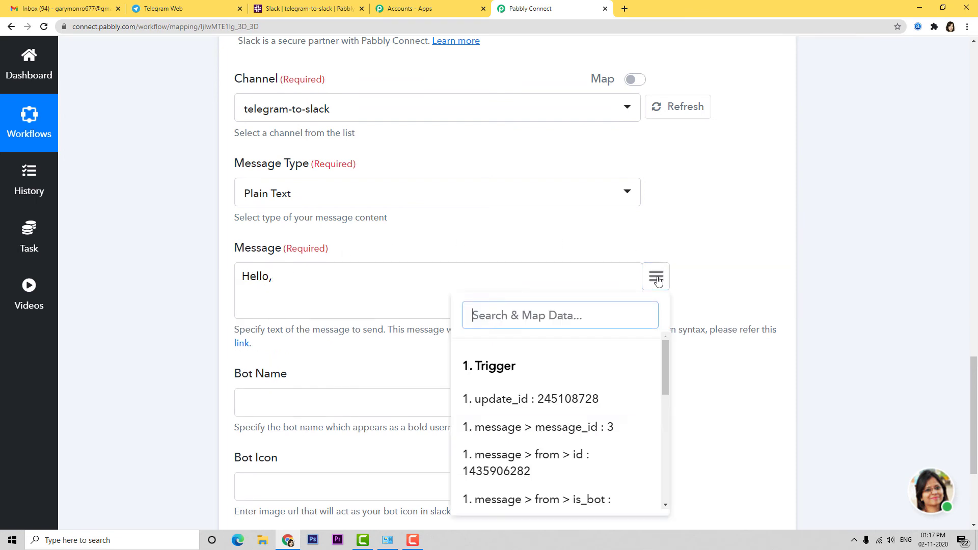
pyautogui.scroll(15, 751, 300)
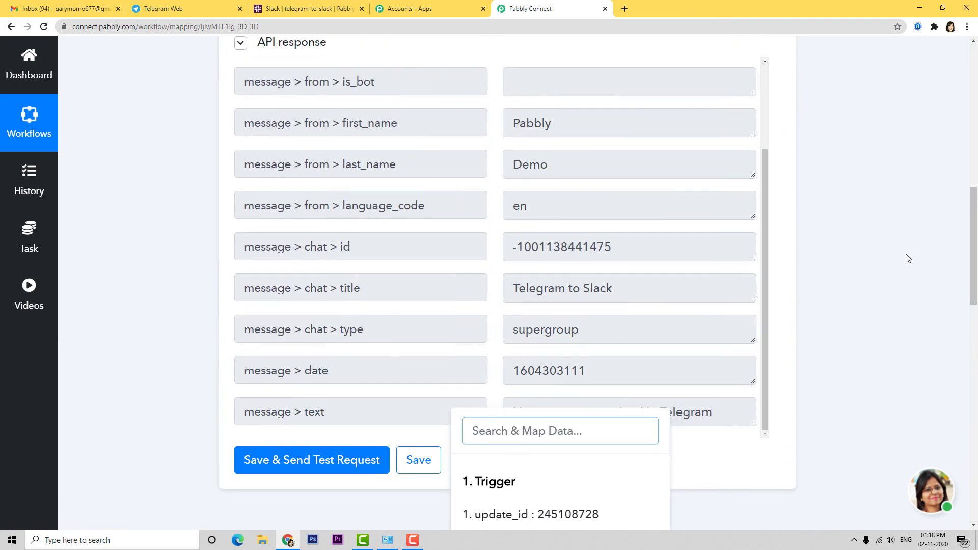
pyautogui.click(908, 258)
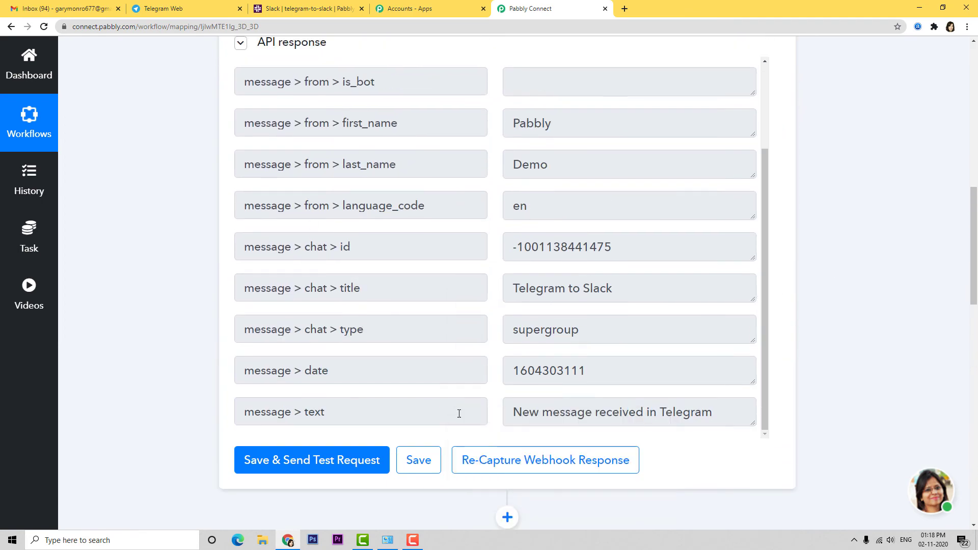
pyautogui.scroll(-15, 826, 269)
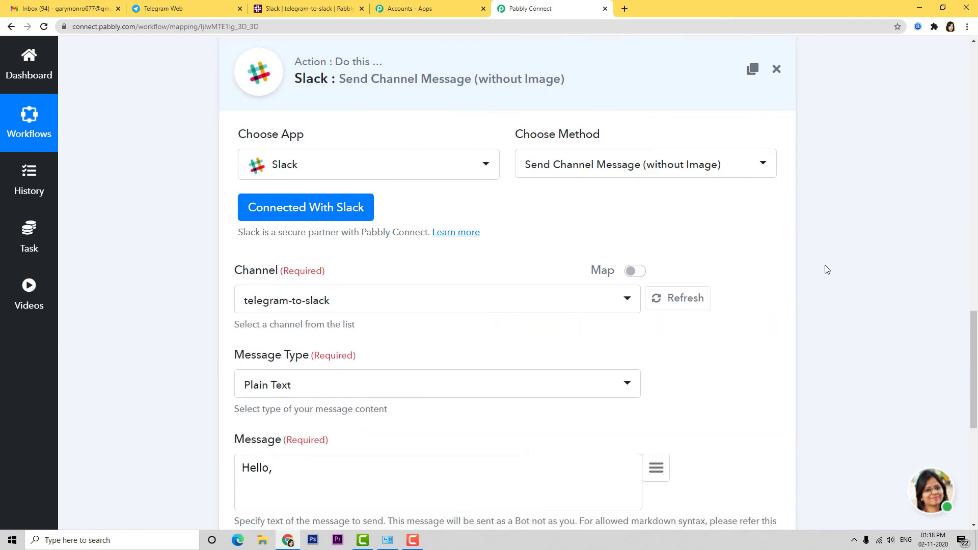
pyautogui.scroll(-2, 826, 269)
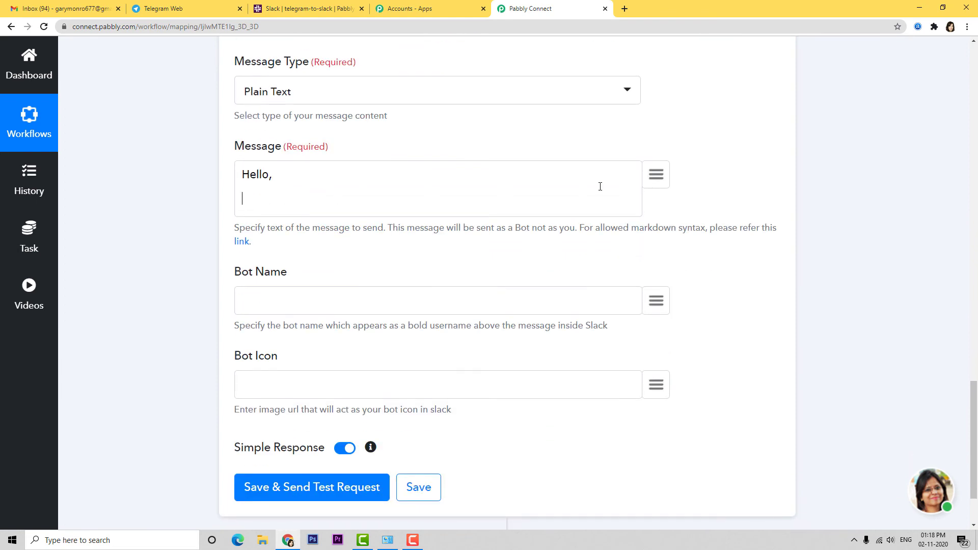
pyautogui.click(658, 179)
pyautogui.scroll(-5, 637, 305)
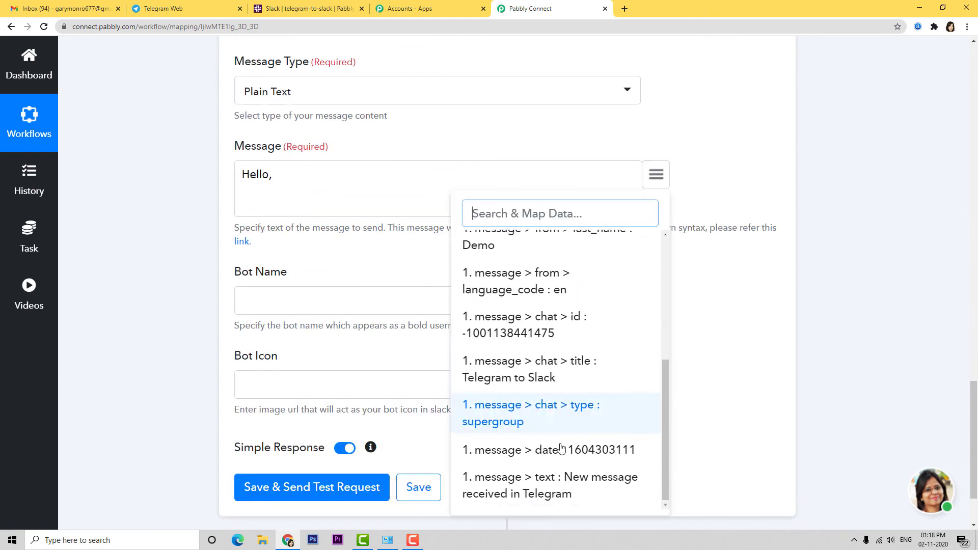
pyautogui.click(552, 490)
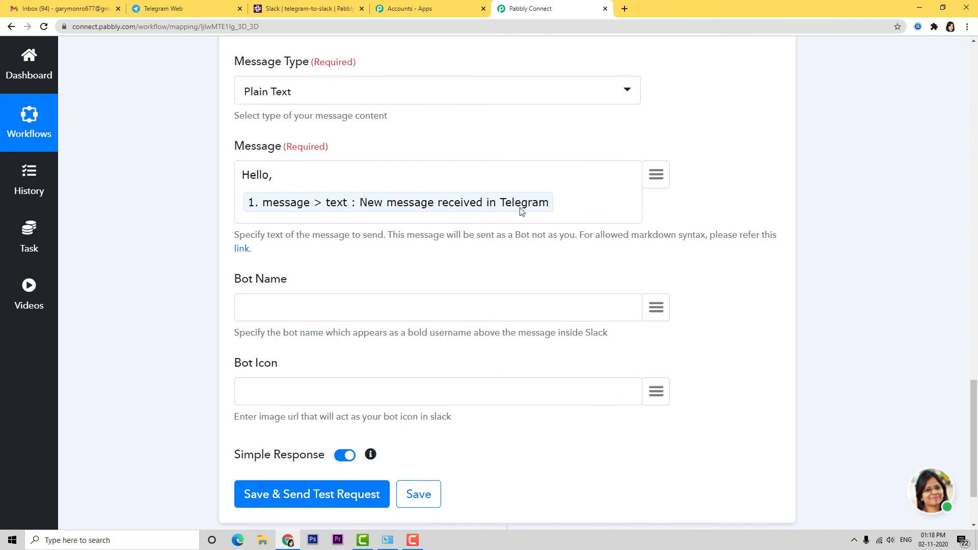
# Map the trigger's message > from > first_name and message > from > last_name into the Bot Name
pyautogui.scroll(-1, 458, 285)
pyautogui.click(656, 255)
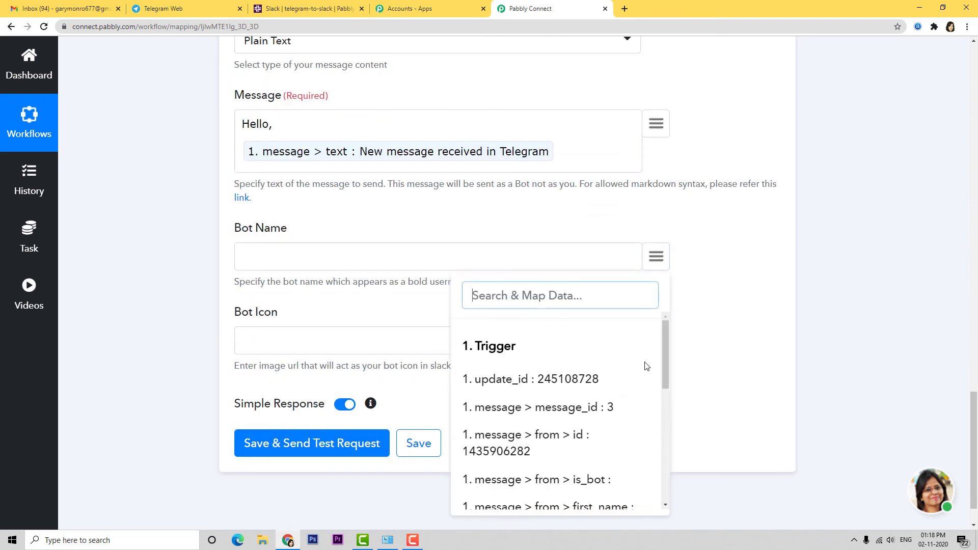
pyautogui.scroll(-2, 617, 407)
pyautogui.click(615, 406)
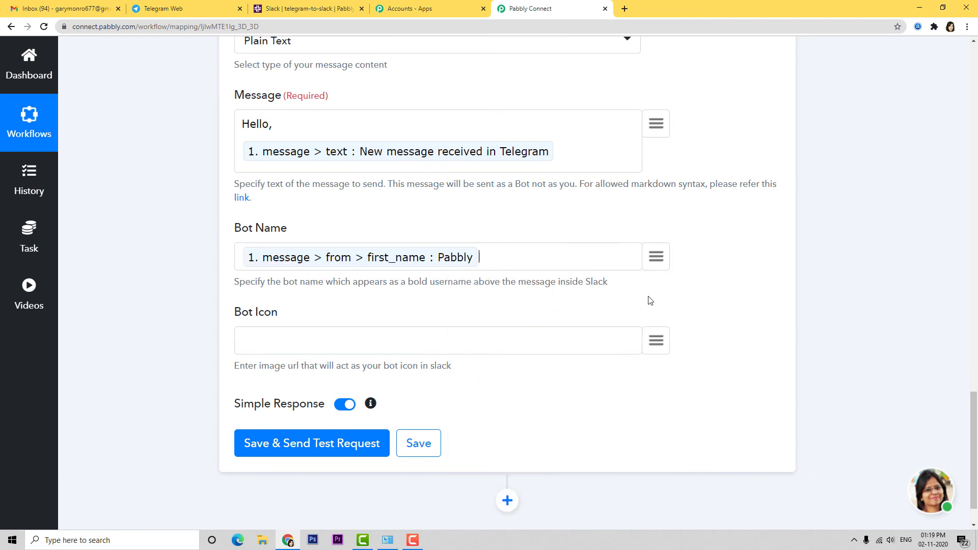
pyautogui.click(656, 255)
pyautogui.scroll(-3, 615, 386)
pyautogui.click(591, 453)
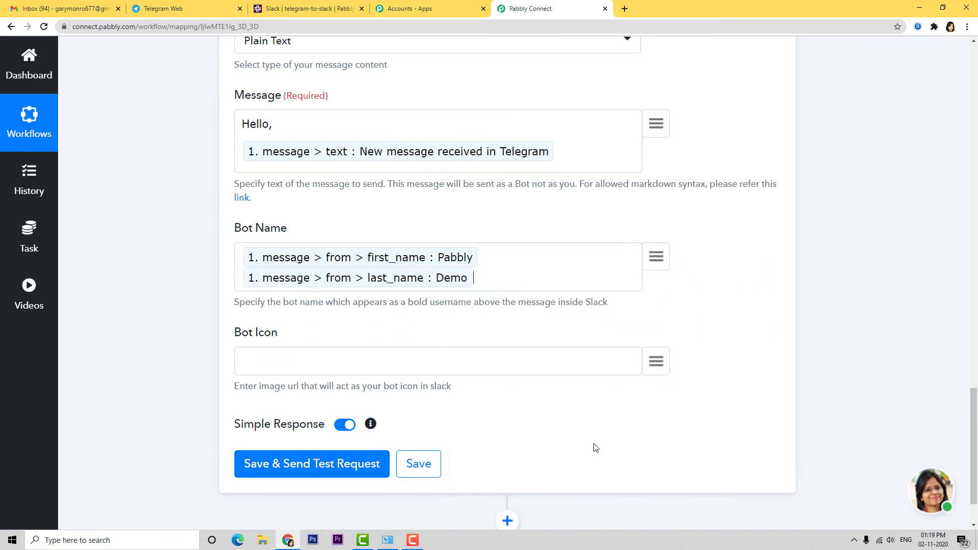
# Save the Slack action with a test request and review the returned API response
pyautogui.scroll(-2, 534, 293)
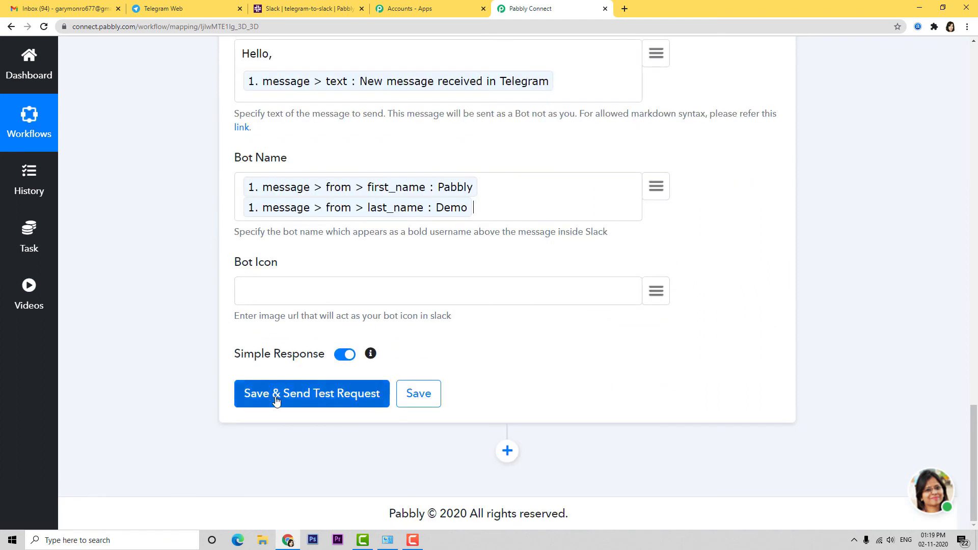
pyautogui.click(310, 399)
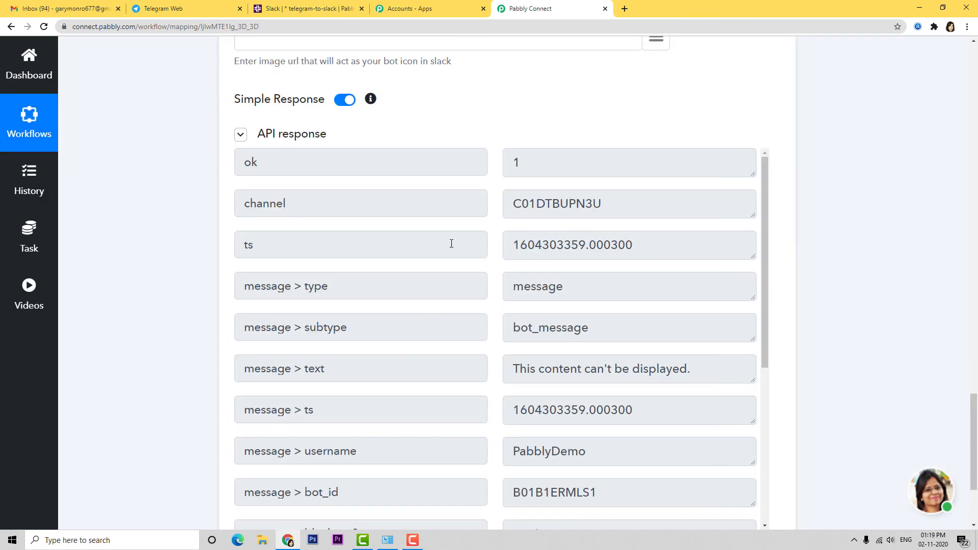
pyautogui.scroll(-5, 451, 243)
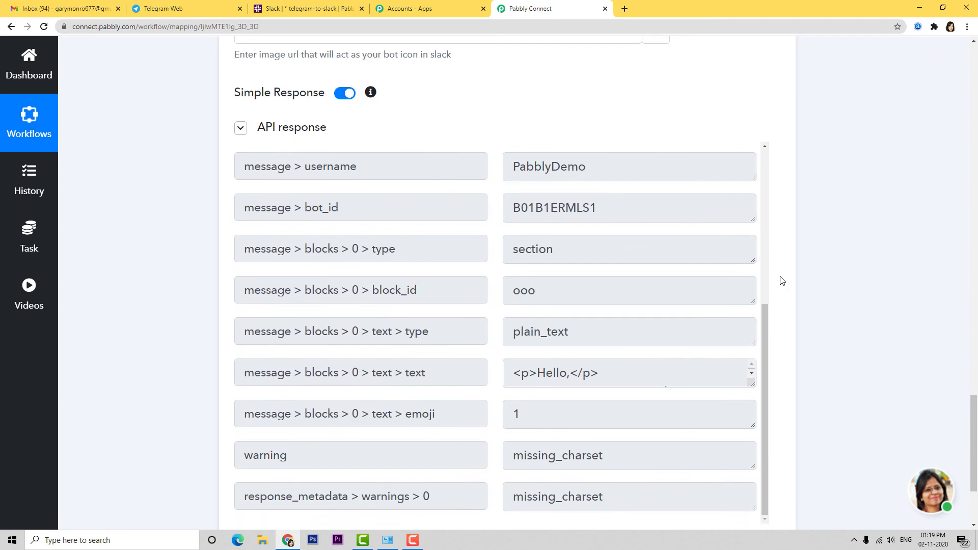
# Save the Slack action step and check the telegram-to-slack channel in Slack for the test message
pyautogui.scroll(-3, 779, 277)
pyautogui.click(419, 396)
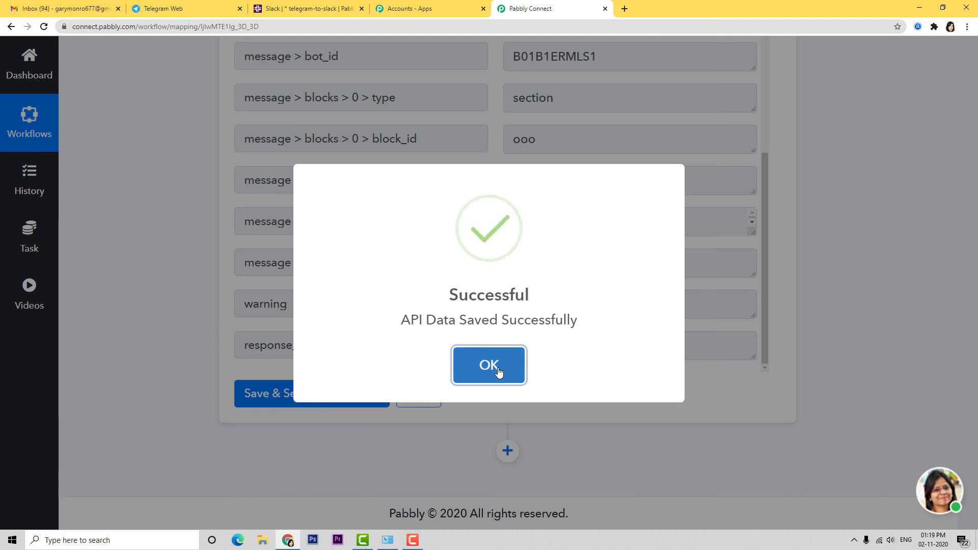
pyautogui.click(489, 366)
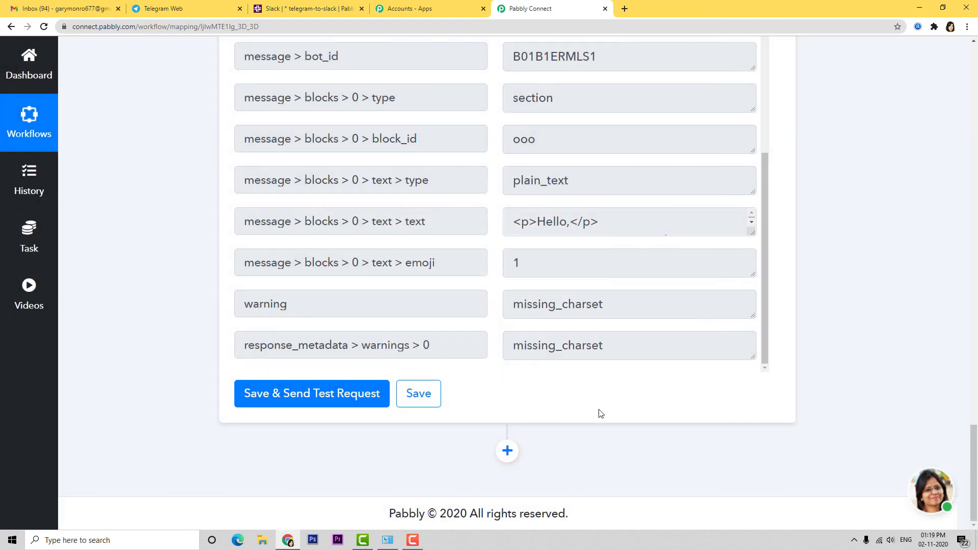
pyautogui.click(291, 8)
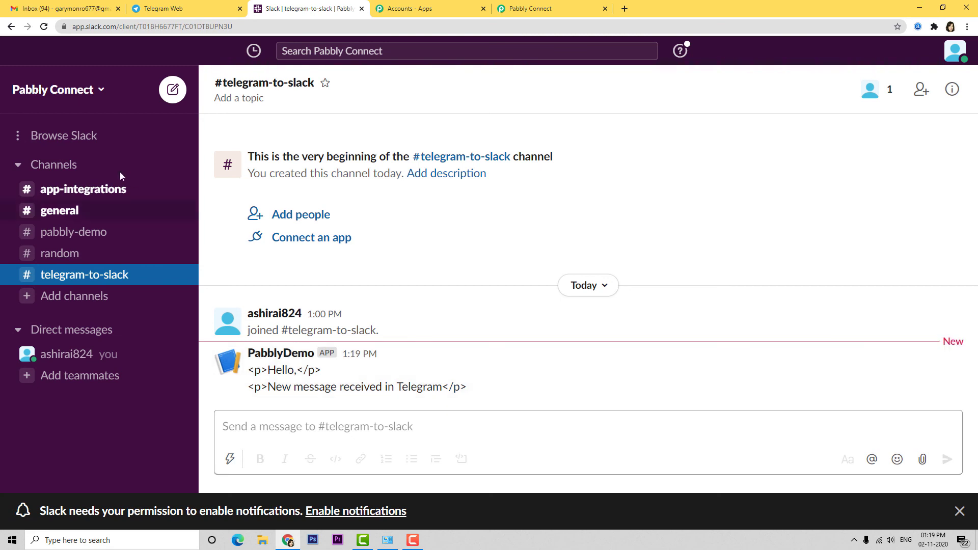
# Switch to Telegram Web, send "New message received, Telegram to Slack Integration" to the Telegram to Slack group, and check for it in Slack
pyautogui.click(187, 13)
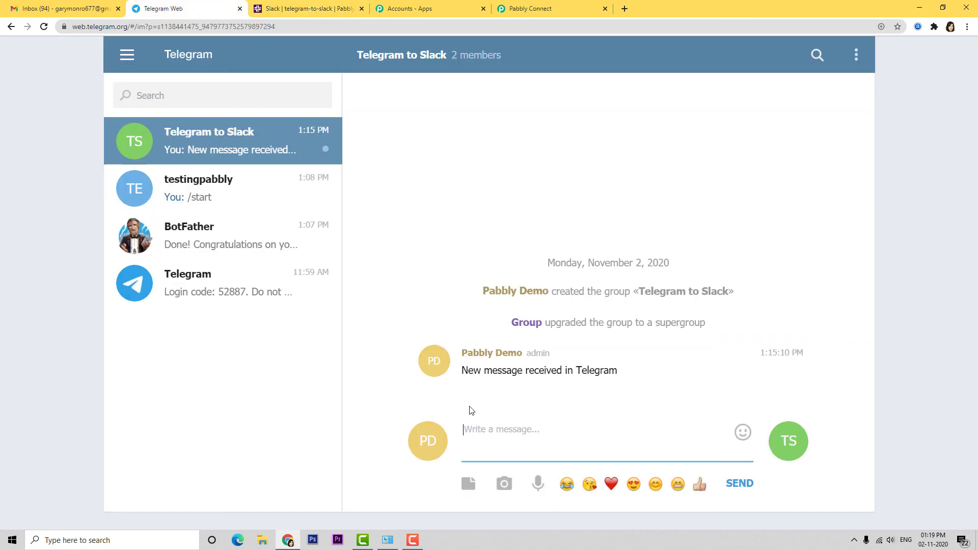
pyautogui.write('New message ')
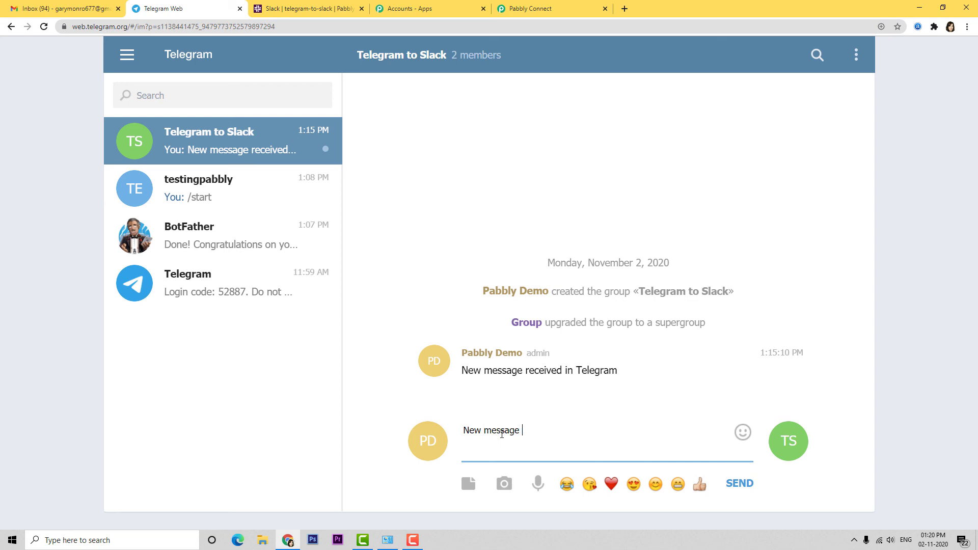
pyautogui.write('received, Telegram to Slack')
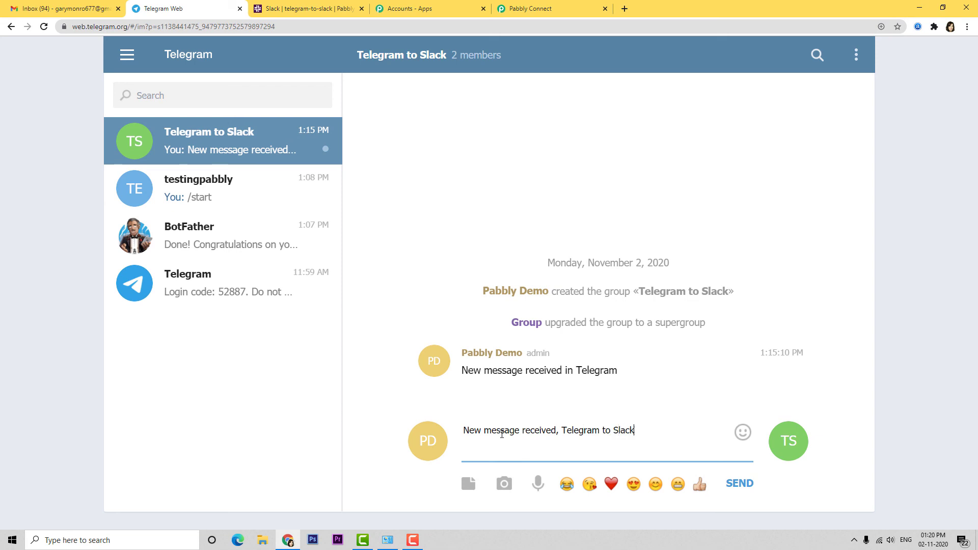
pyautogui.write(' Integration')
pyautogui.click(740, 485)
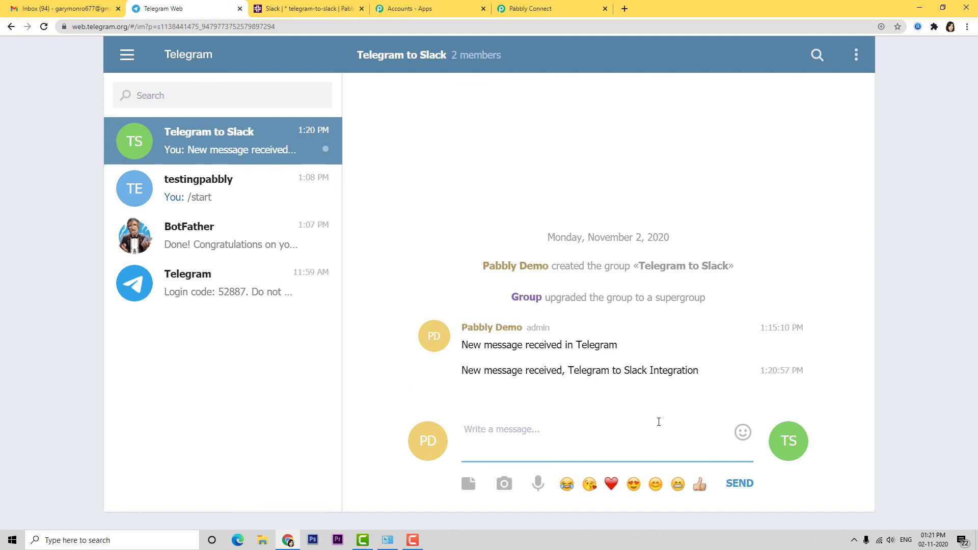
pyautogui.click(304, 9)
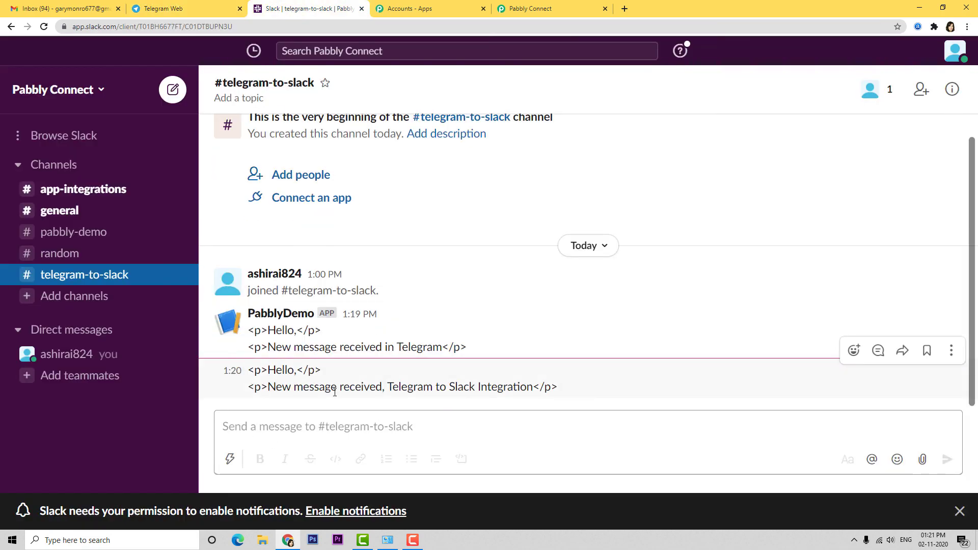